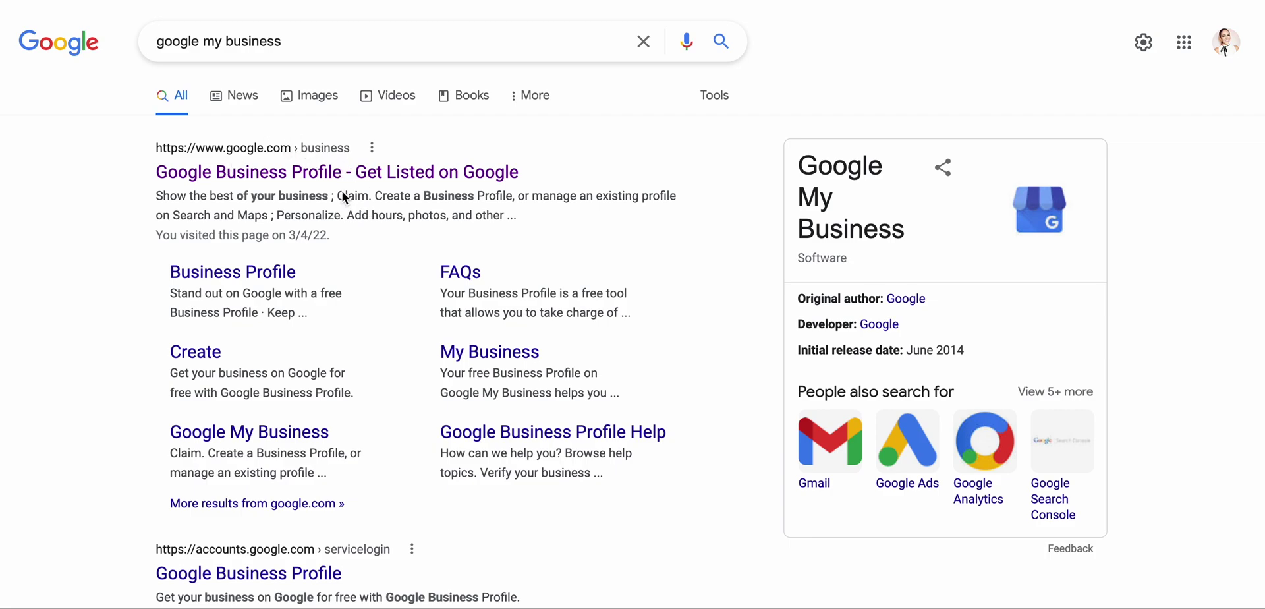
Open the 'Google Business Profile - Get Listed on Google' result and go to Manage now
click(415, 174)
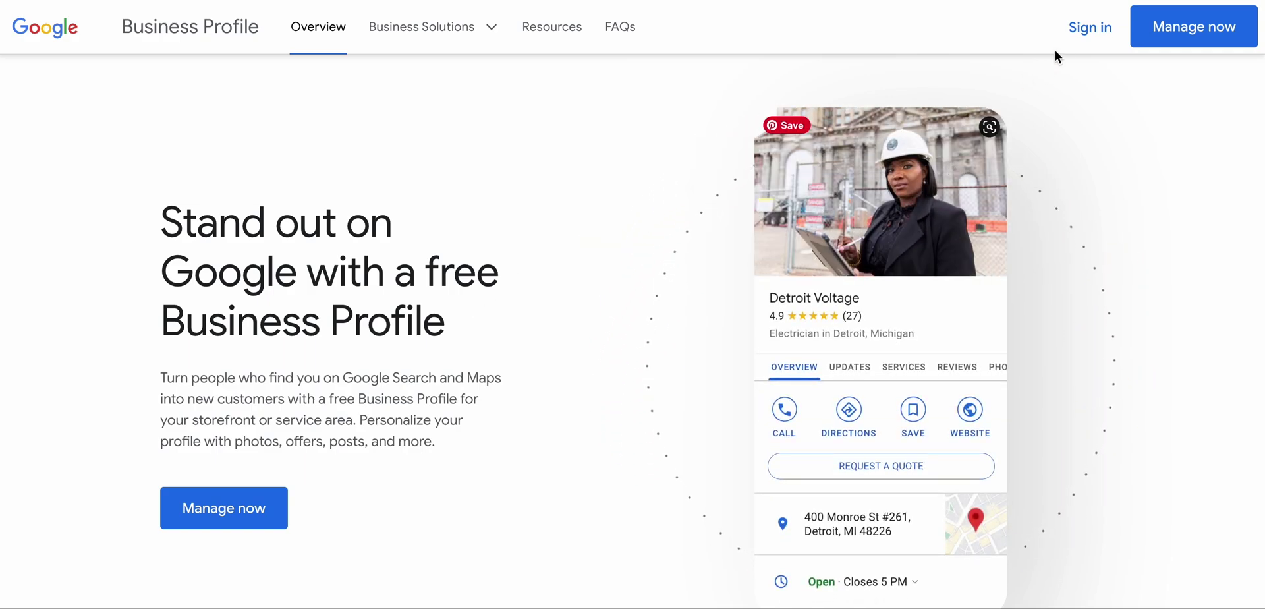
click(1092, 28)
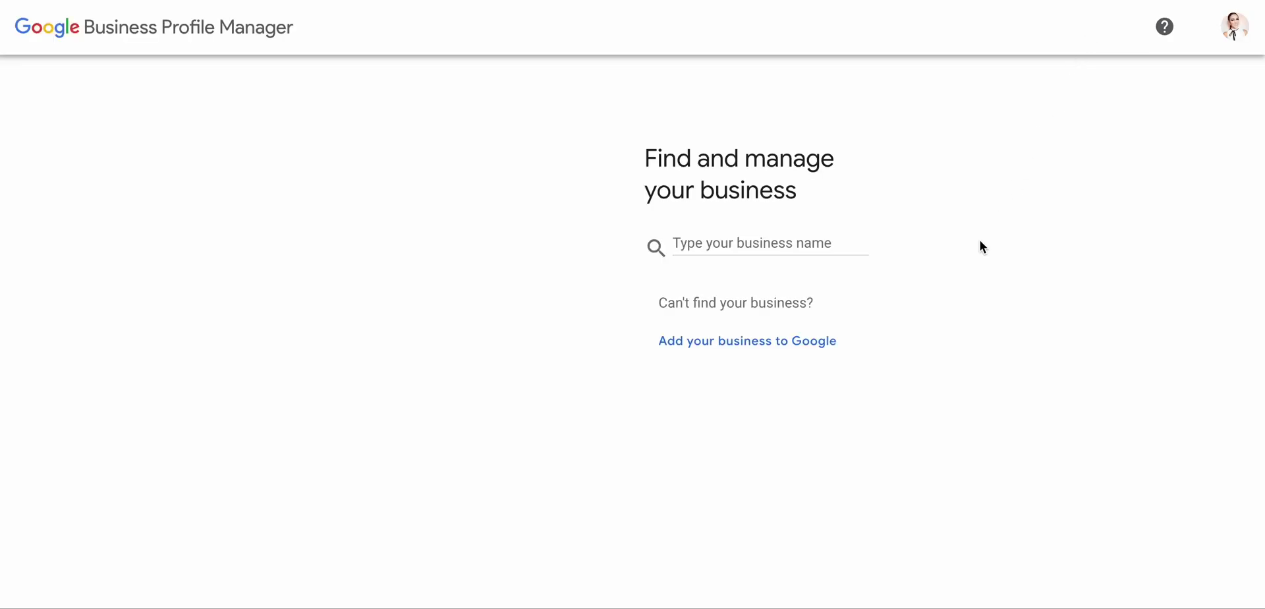
Switch to the other Google account and create a business named 'Align With Lees LLC'
click(1234, 27)
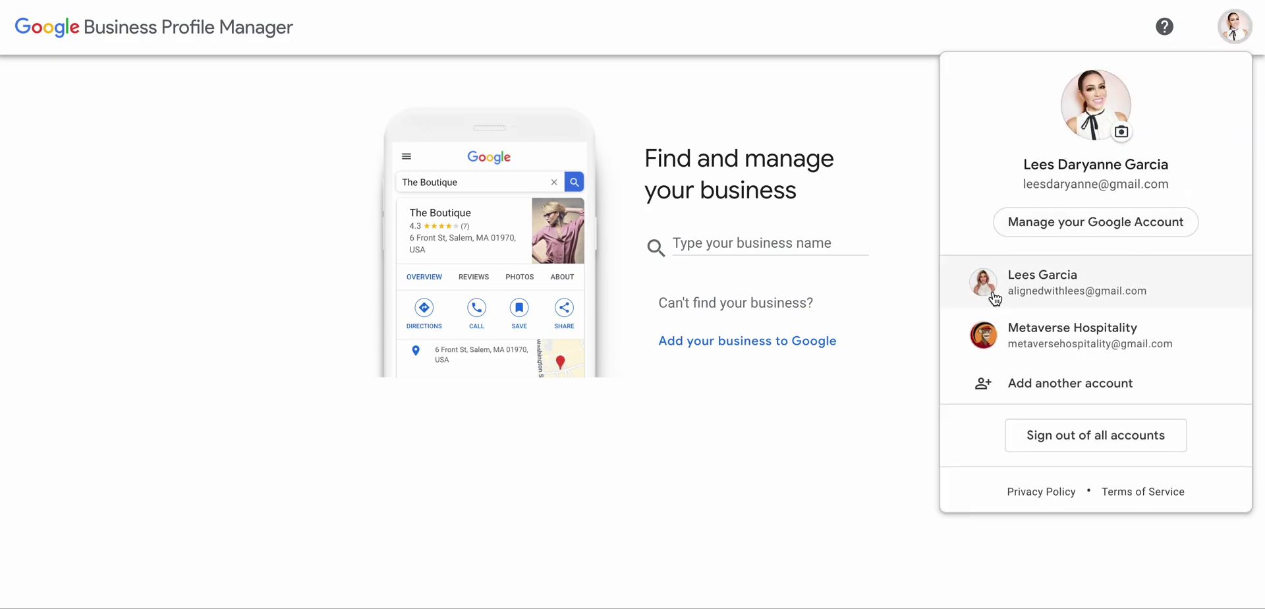
click(1117, 294)
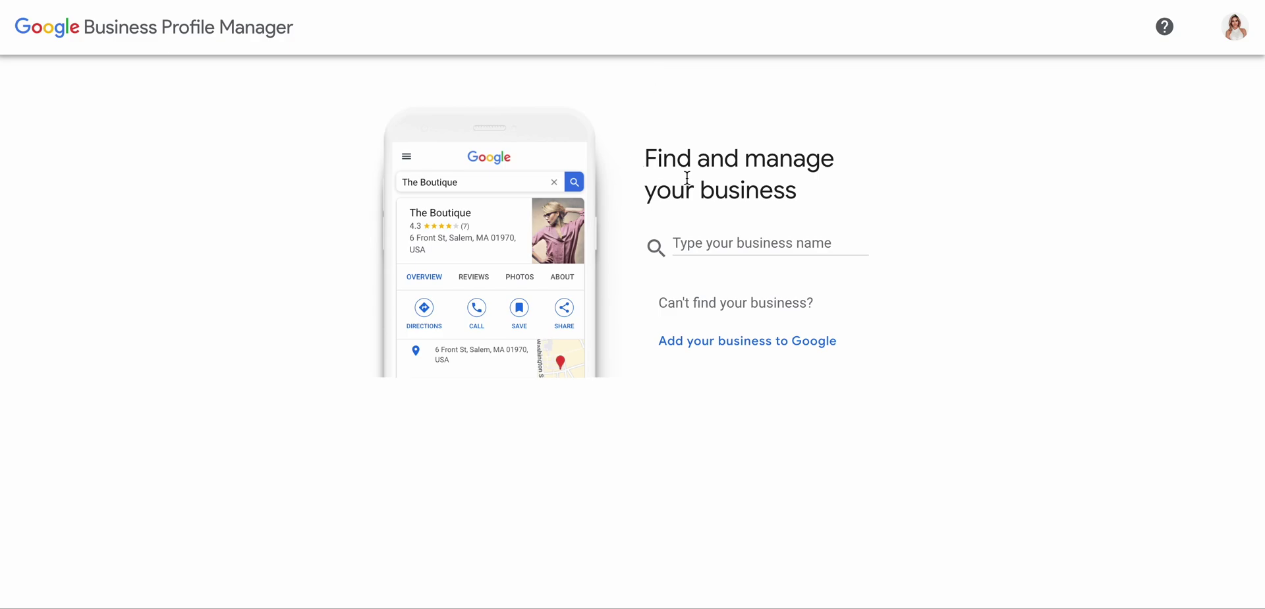
click(769, 243)
text(Alig)
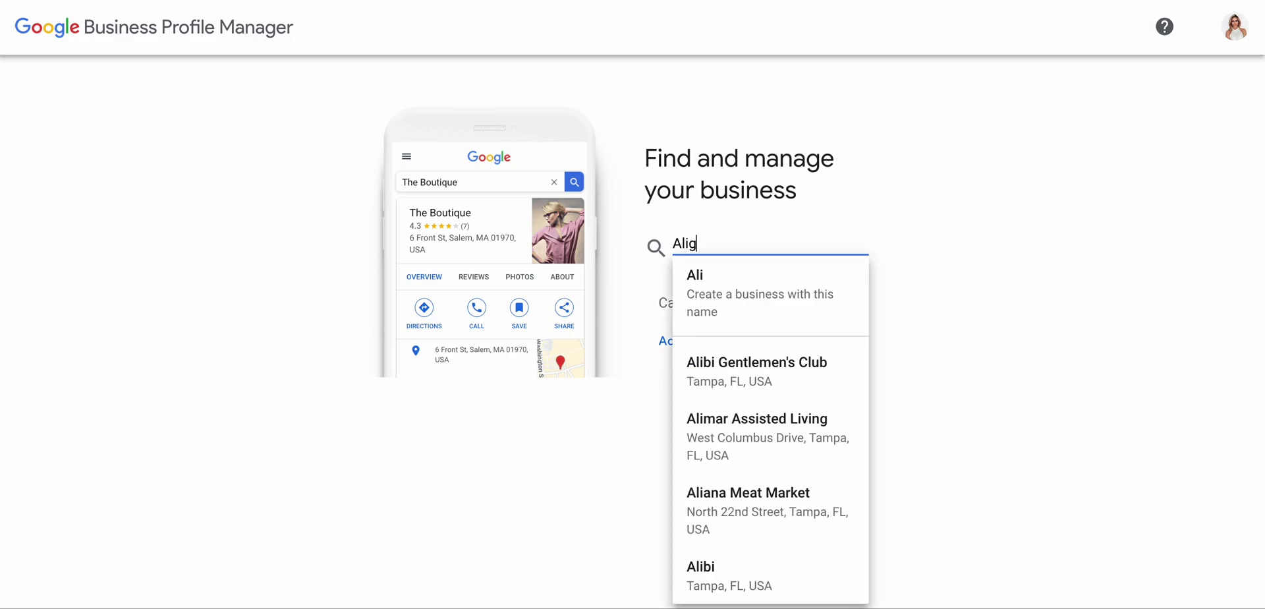
text(n With Lees)
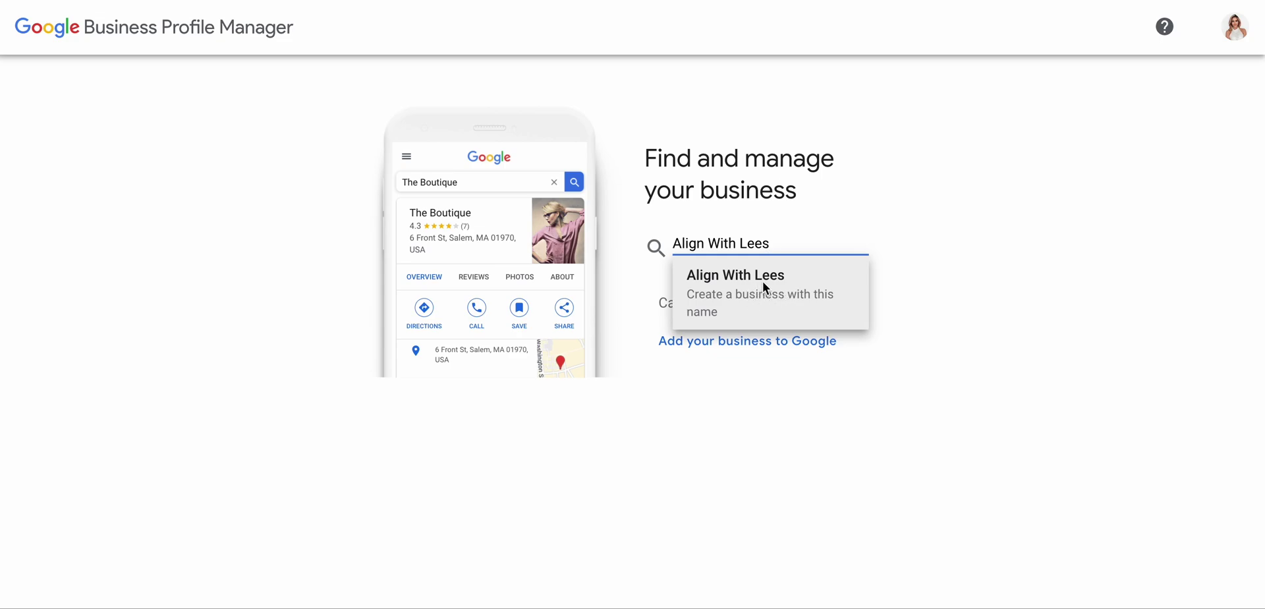
text(LLC)
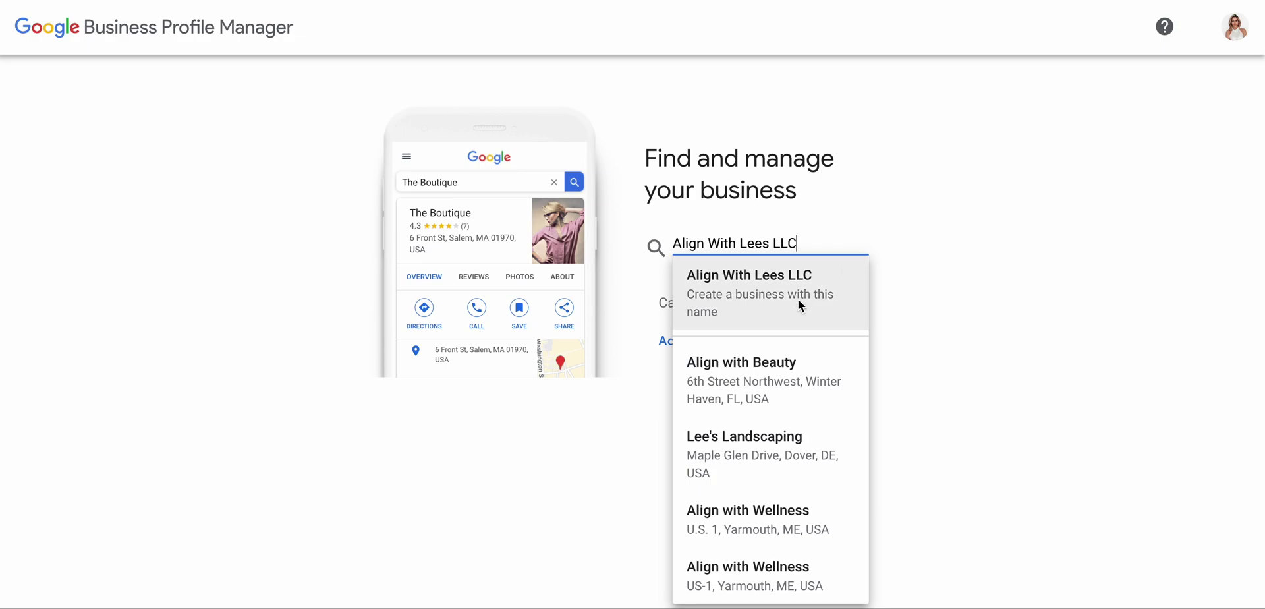
click(752, 297)
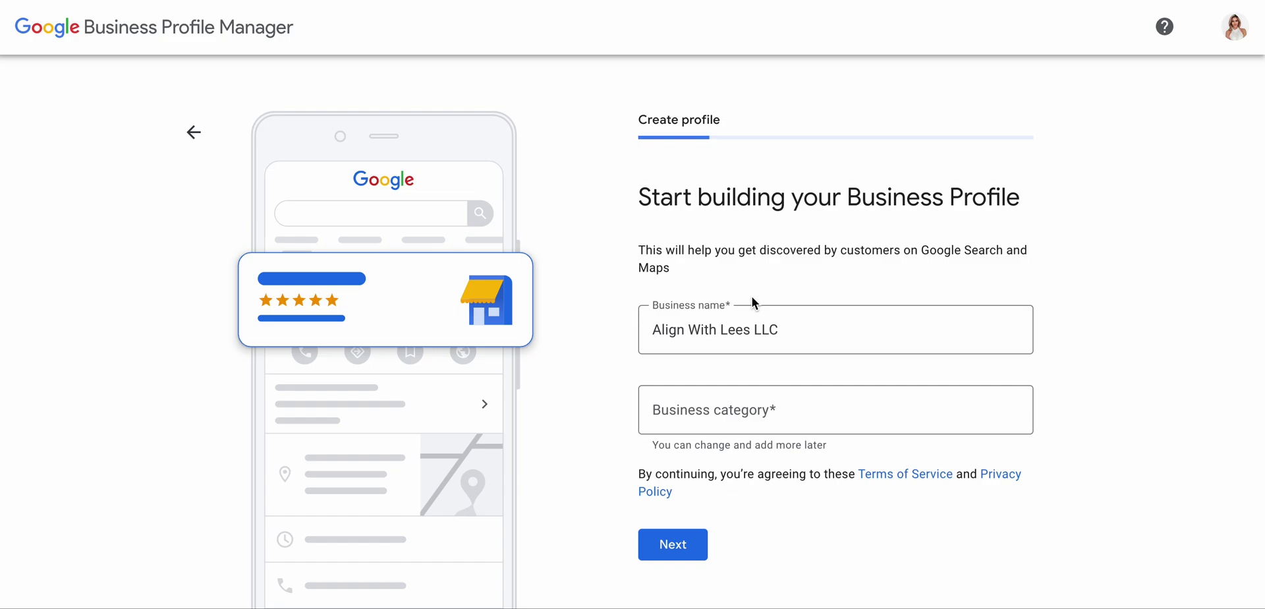
Choose 'Business management consultant' as the business category and continue
click(753, 302)
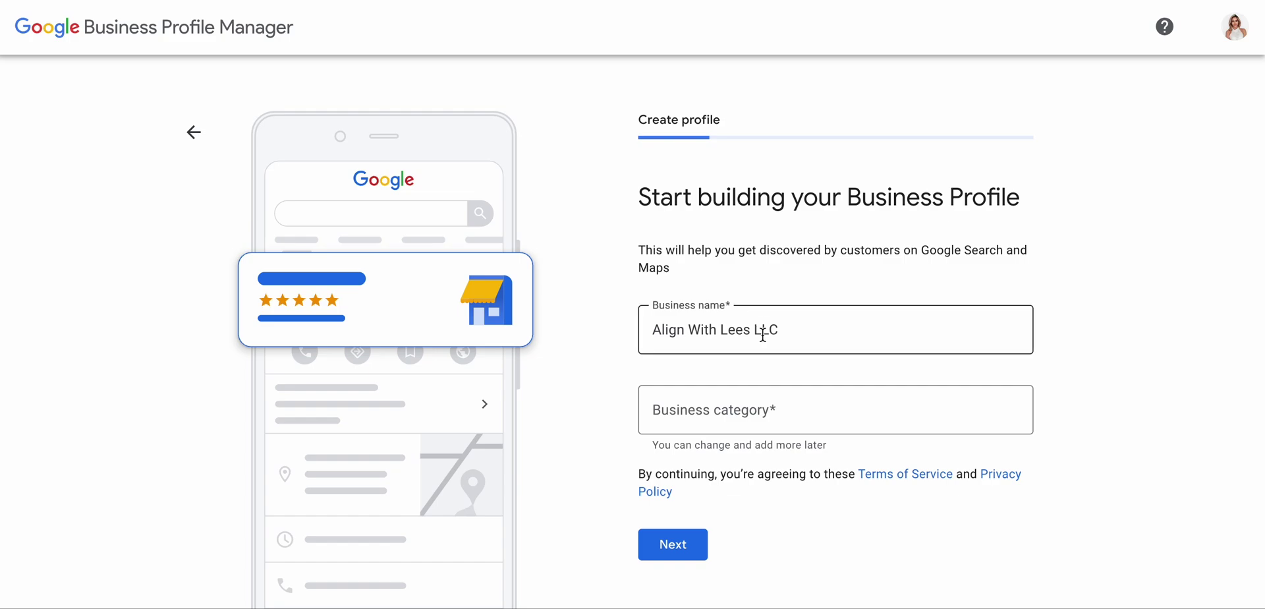
scroll(760, 331, down, 1)
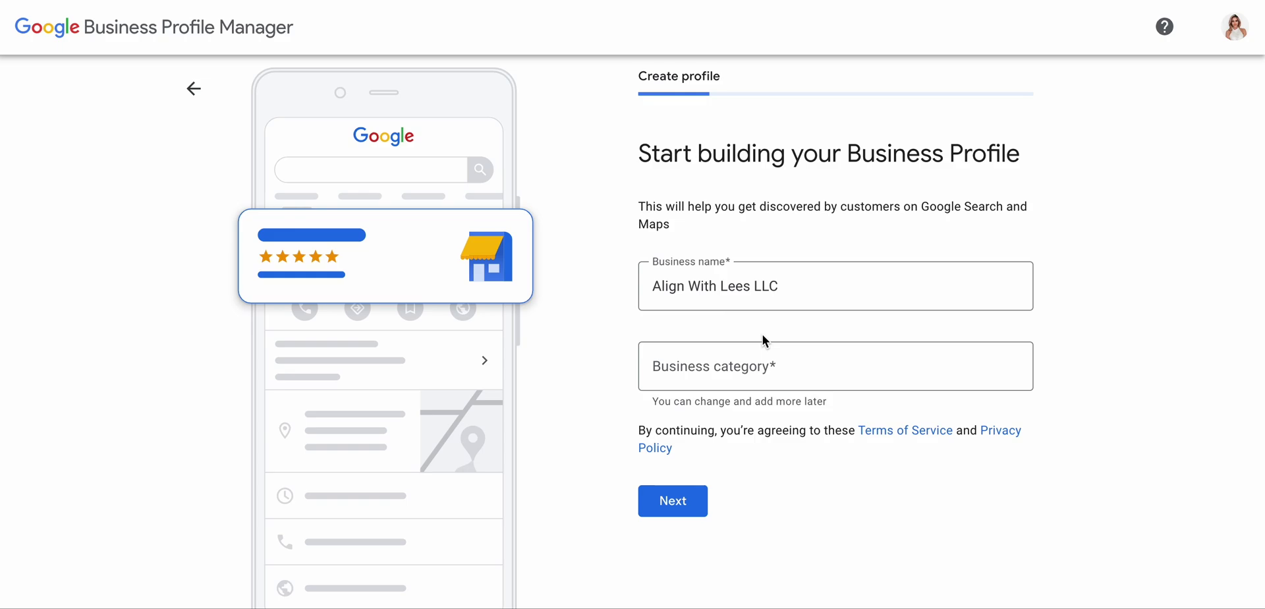
click(777, 371)
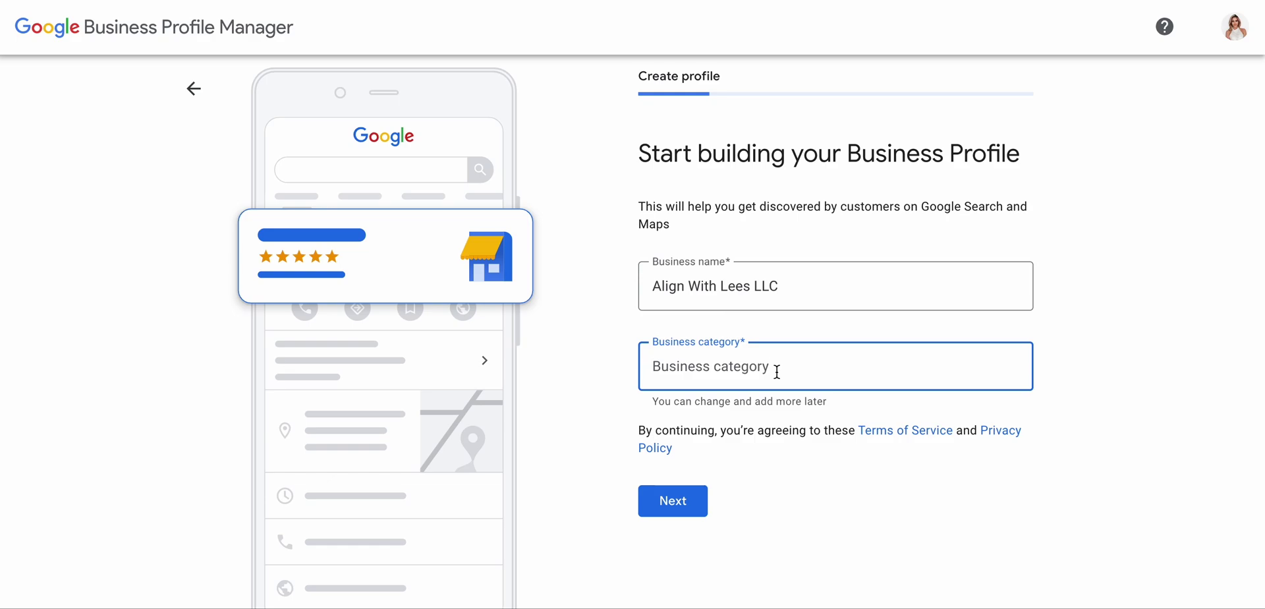
text(Business ma)
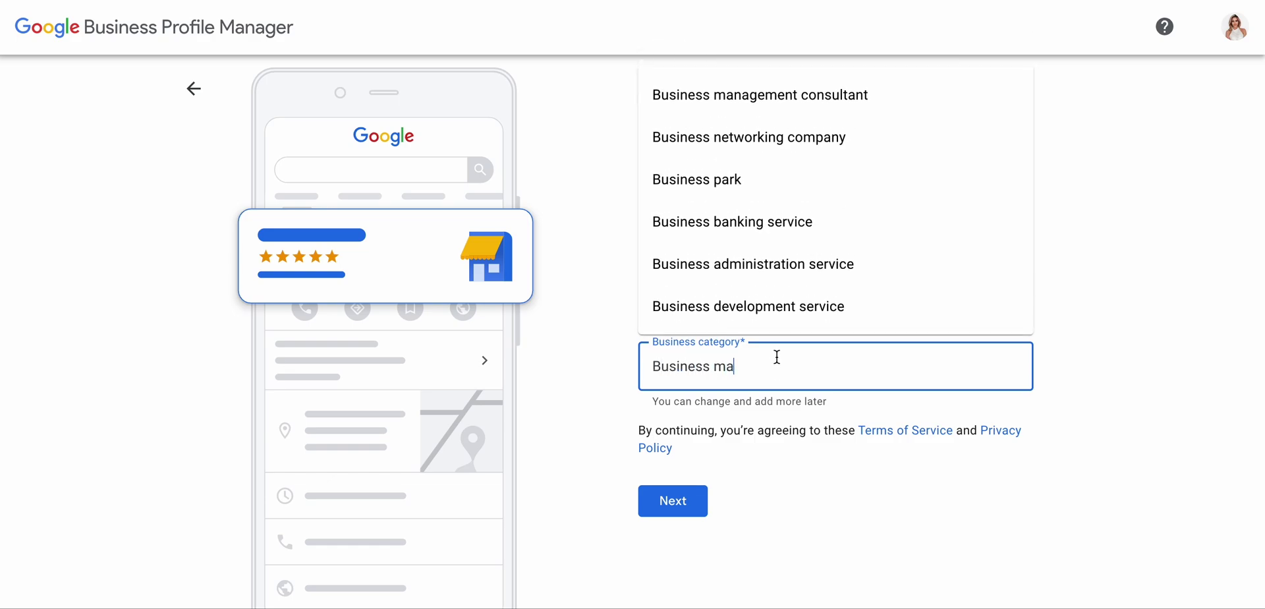
click(777, 105)
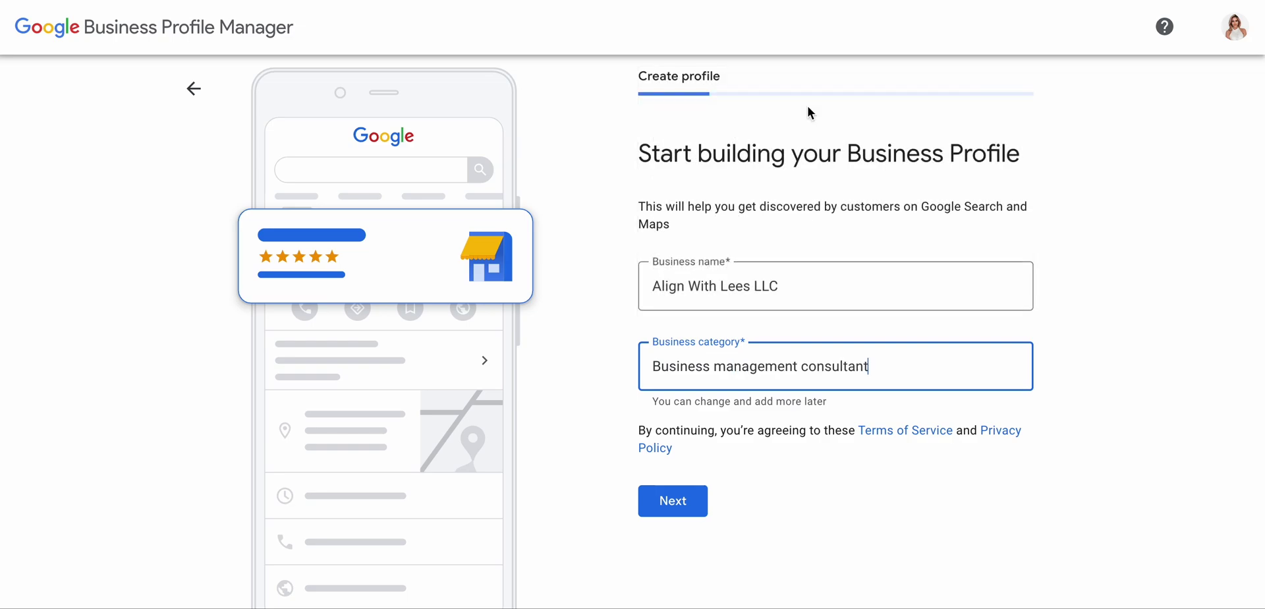
click(674, 502)
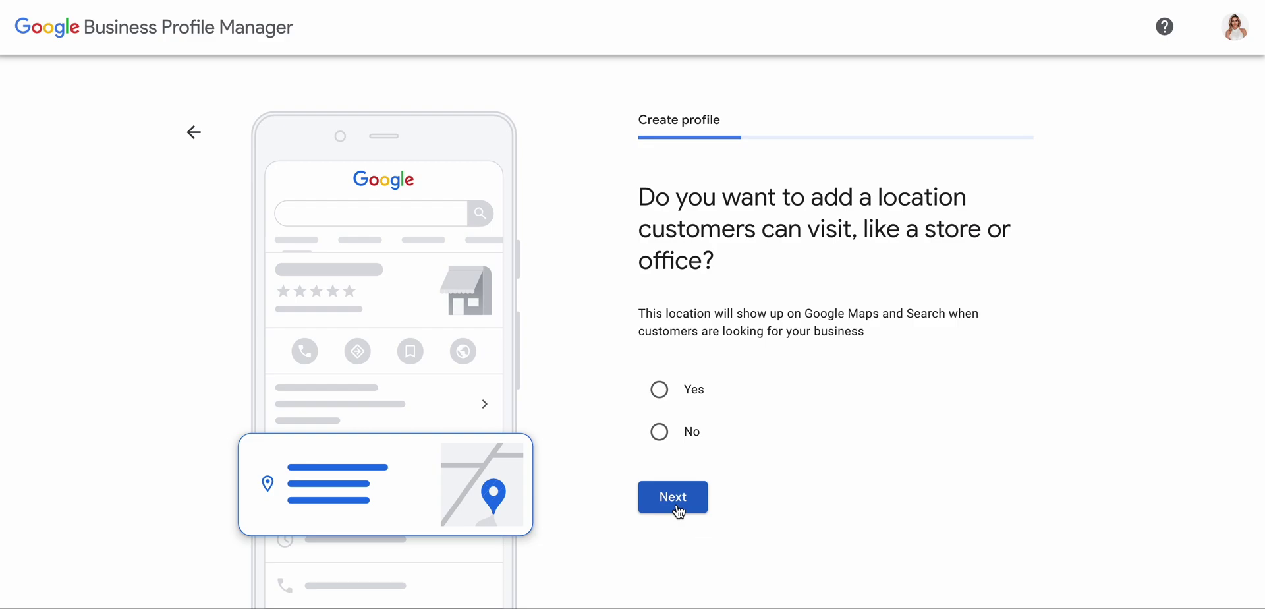
Add a visitable location at 1201 6th Ave W, STE 100, Bradenton
click(663, 392)
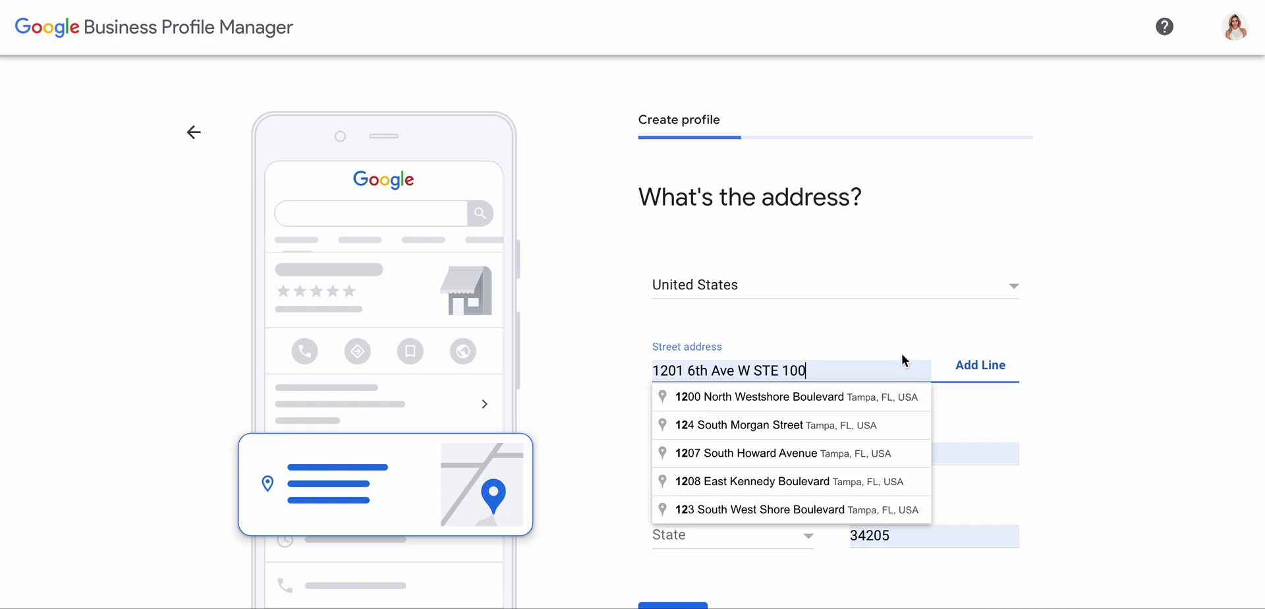
click(1034, 416)
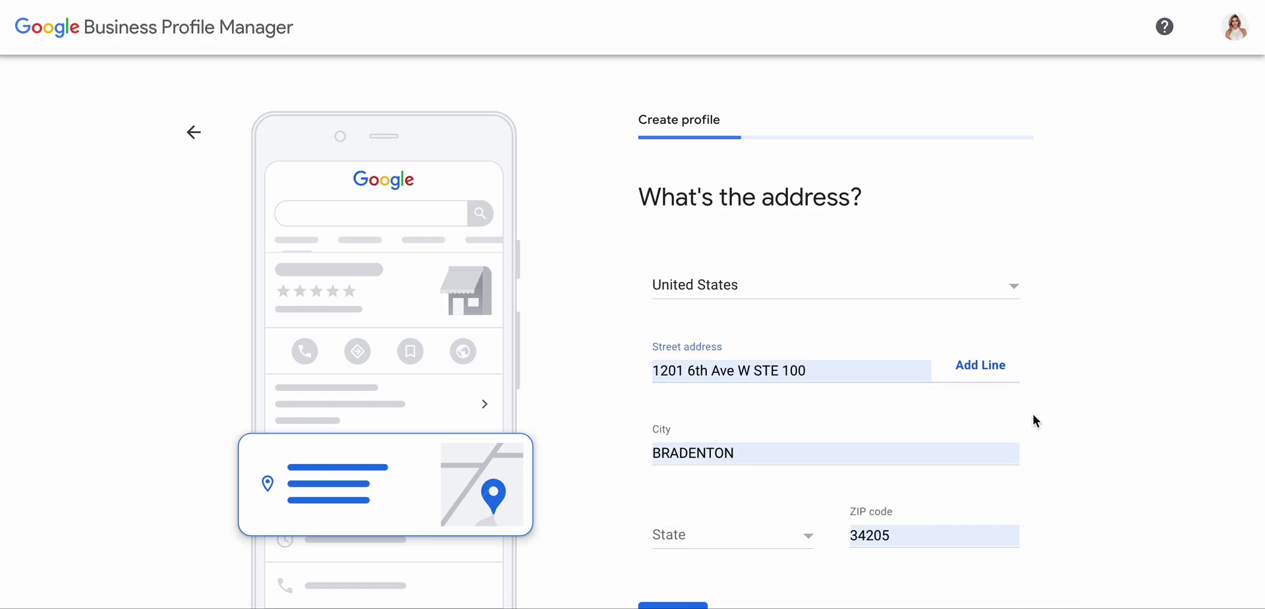
click(975, 367)
text(STE 100)
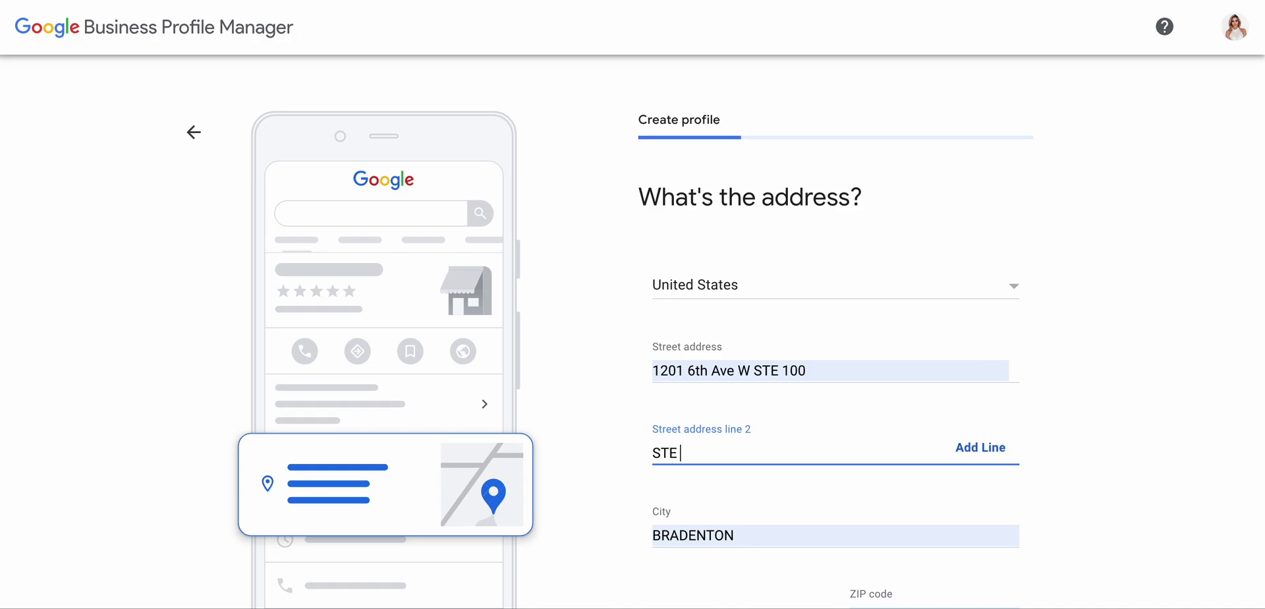
click(799, 370)
key(BackSpace)
key(BackSpace)
key(BackSpace)
key(BackSpace)
key(BackSpace)
key(BackSpace)
key(BackSpace)
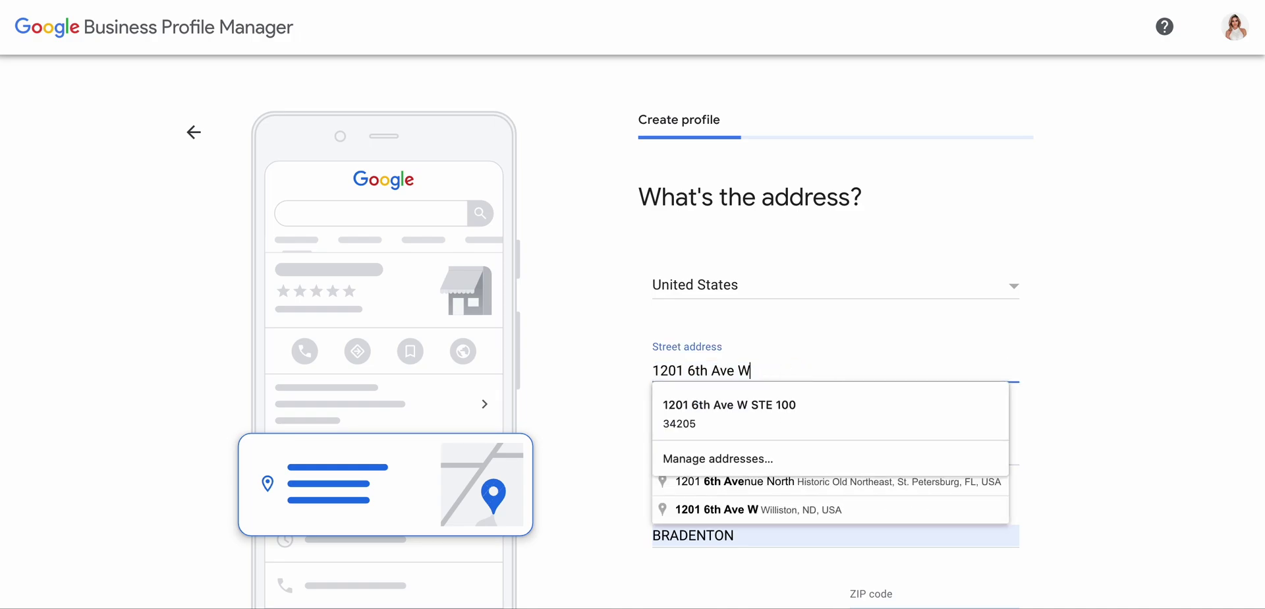
click(1062, 367)
click(831, 362)
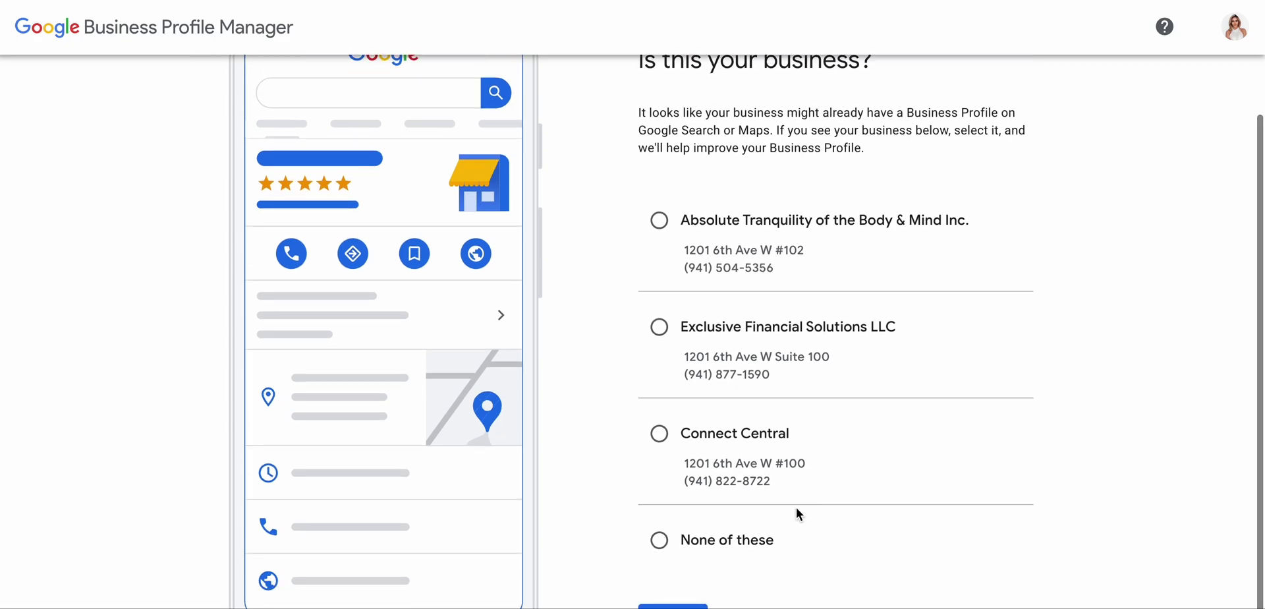
Choose 'None of these' for existing businesses and answer No to deliveries or home visits
click(660, 545)
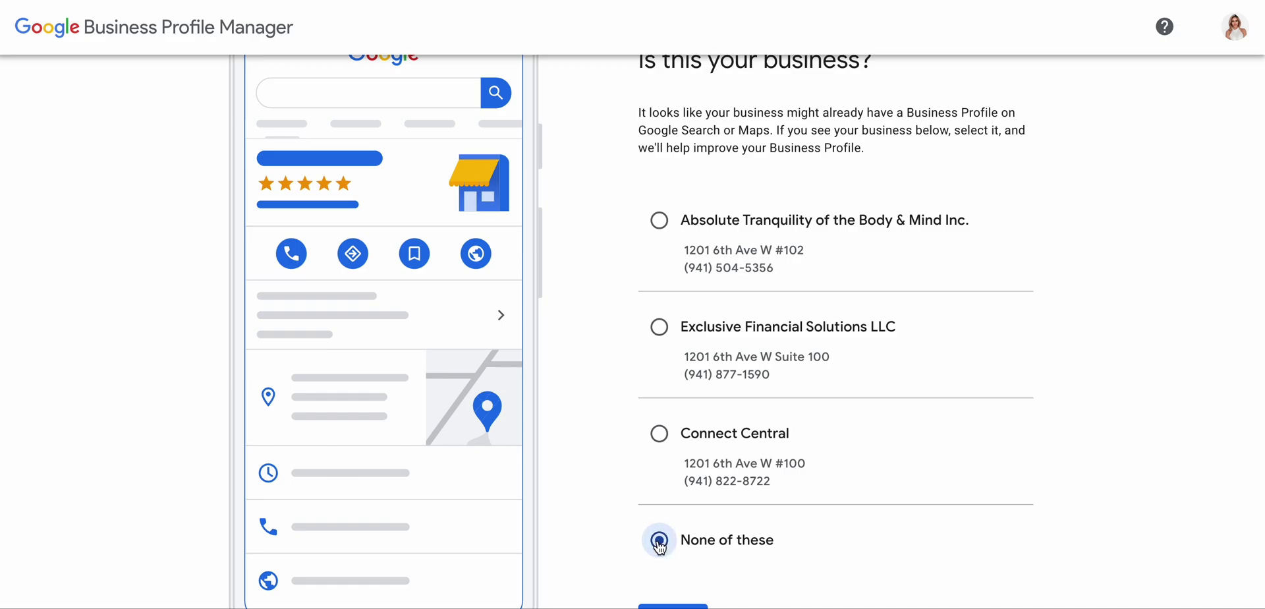
click(662, 605)
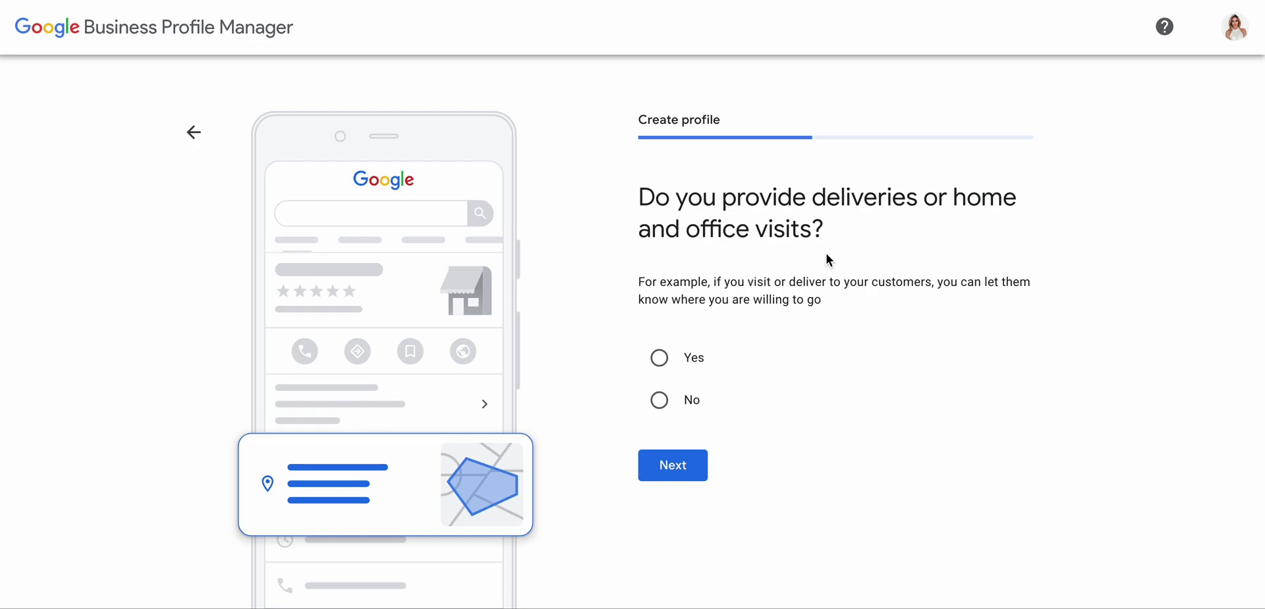
click(660, 412)
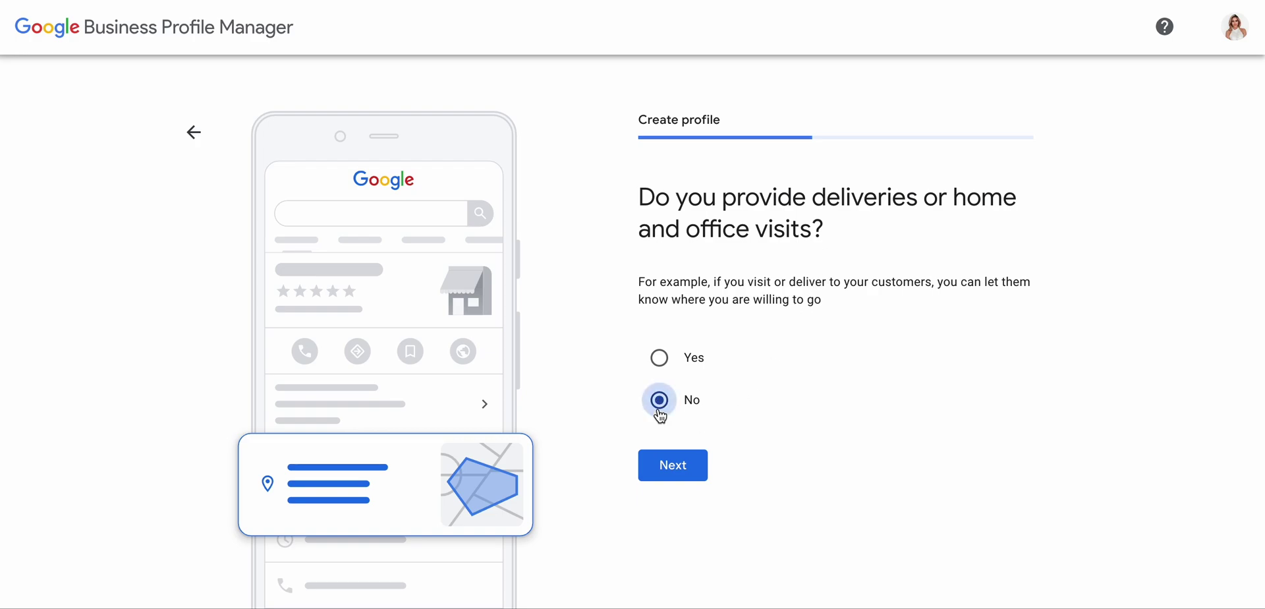
click(684, 468)
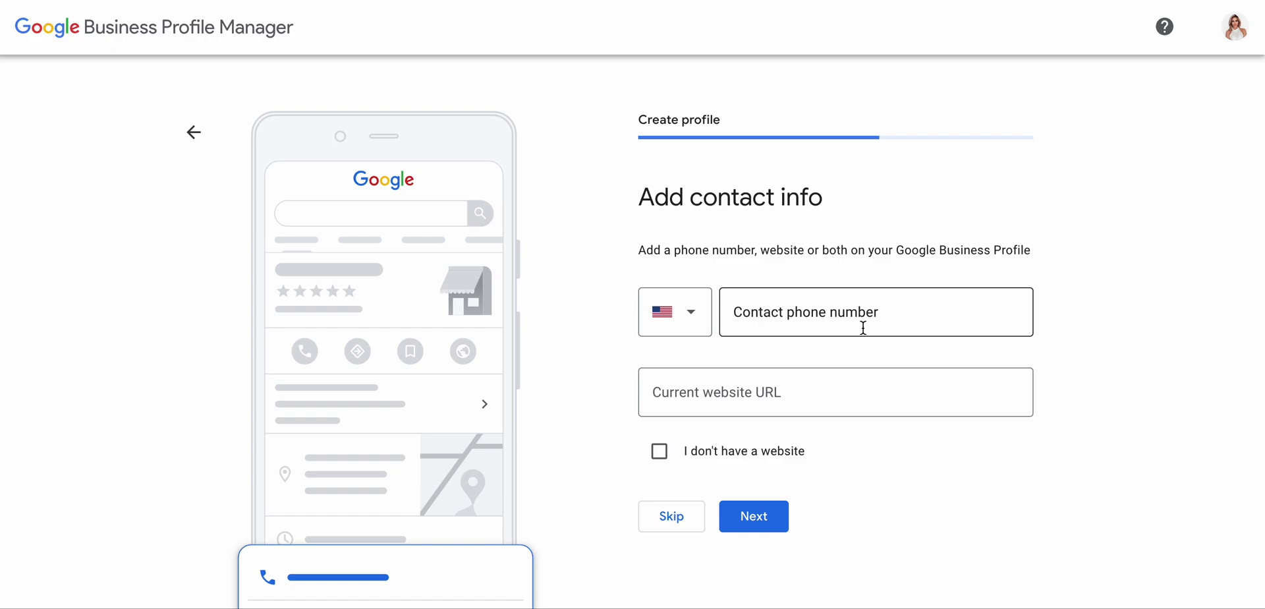
click(863, 327)
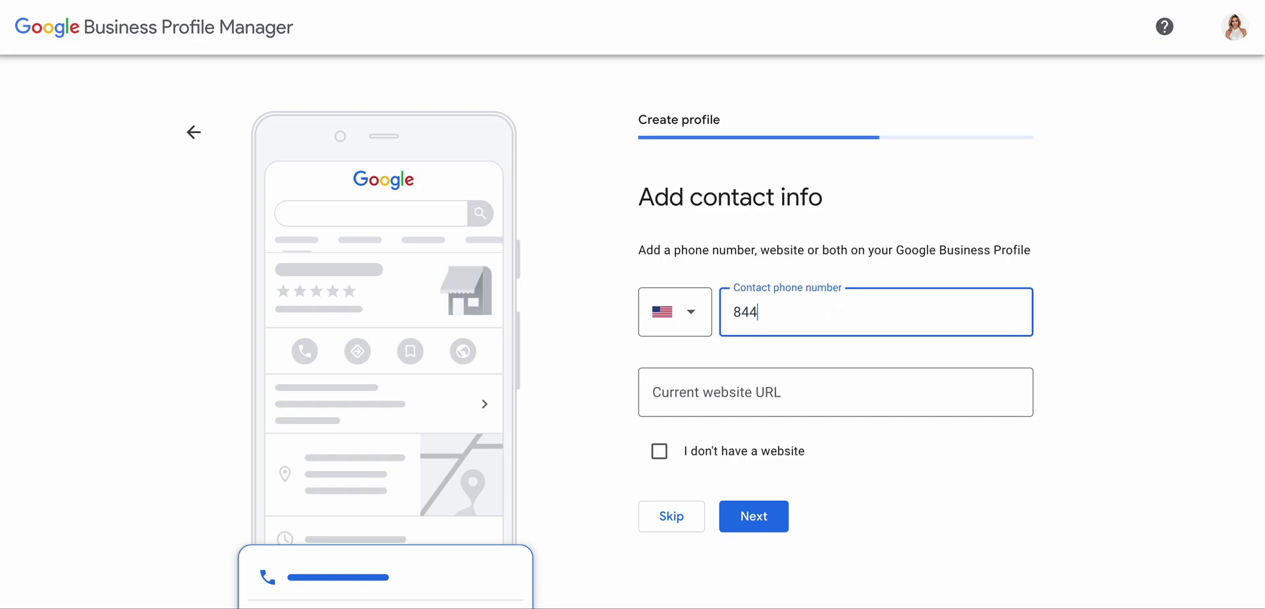
click(880, 408)
text(w)
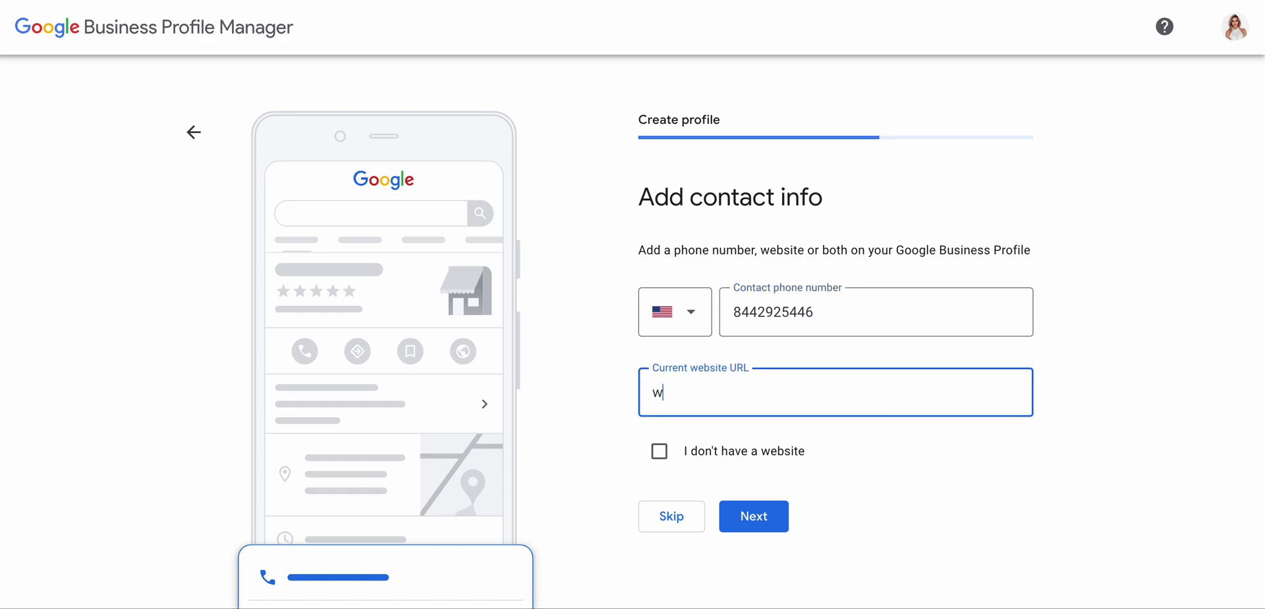
text(ww.alignwithlees.com)
click(980, 462)
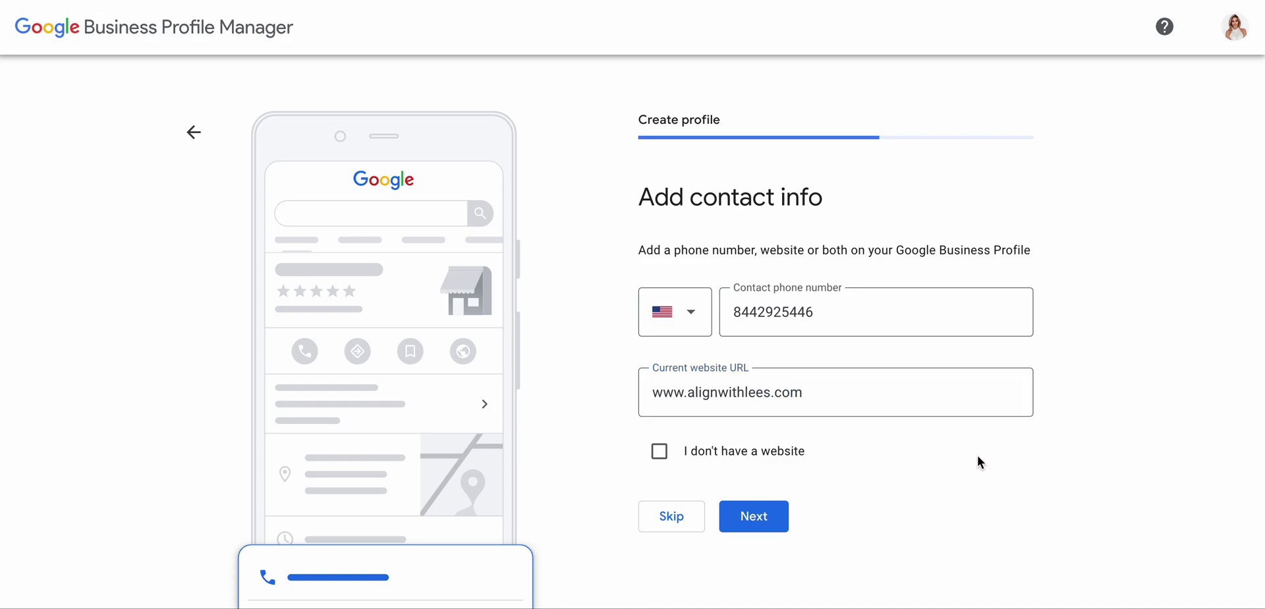
click(770, 515)
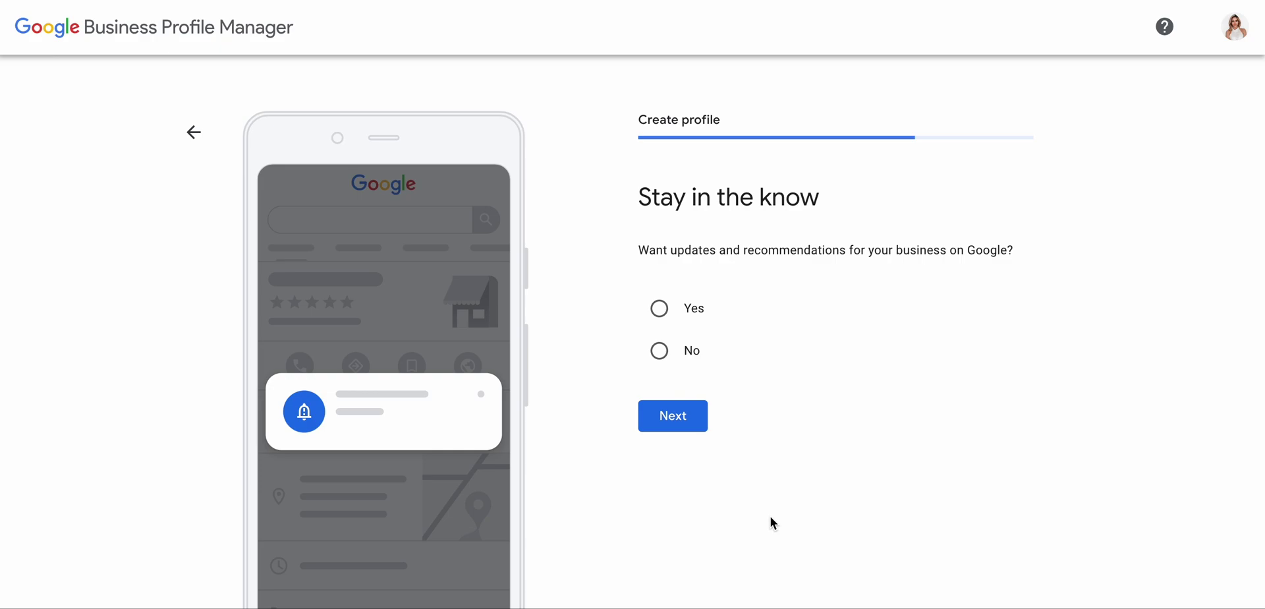
Opt in to updates and recommendations, then choose email verification
click(662, 308)
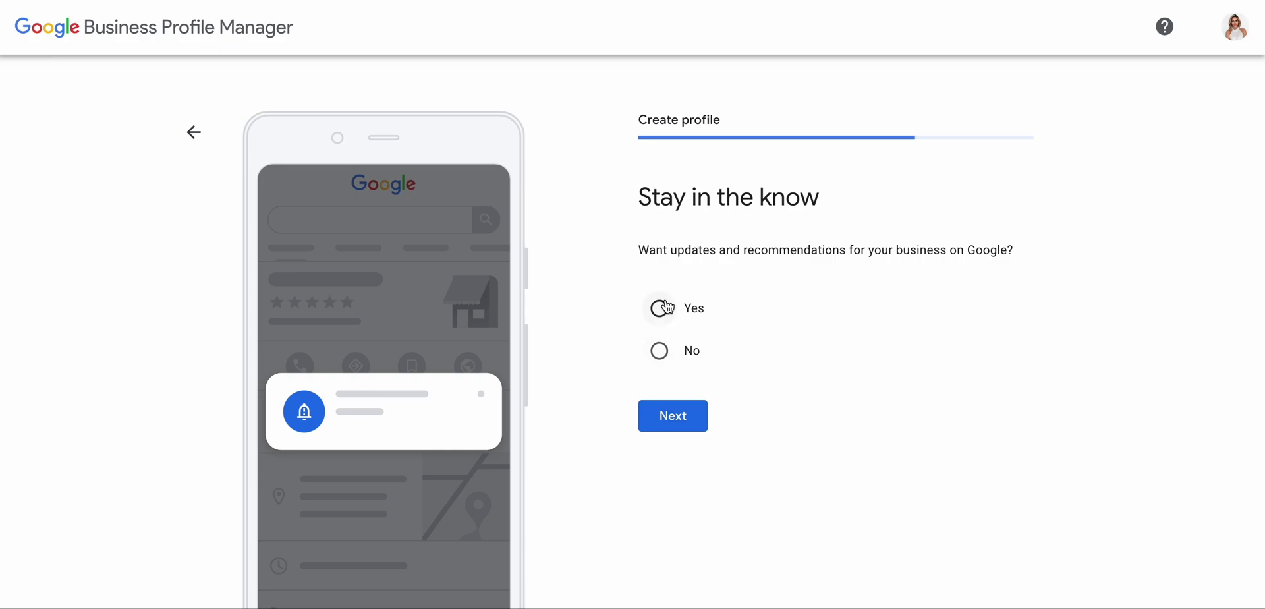
click(669, 428)
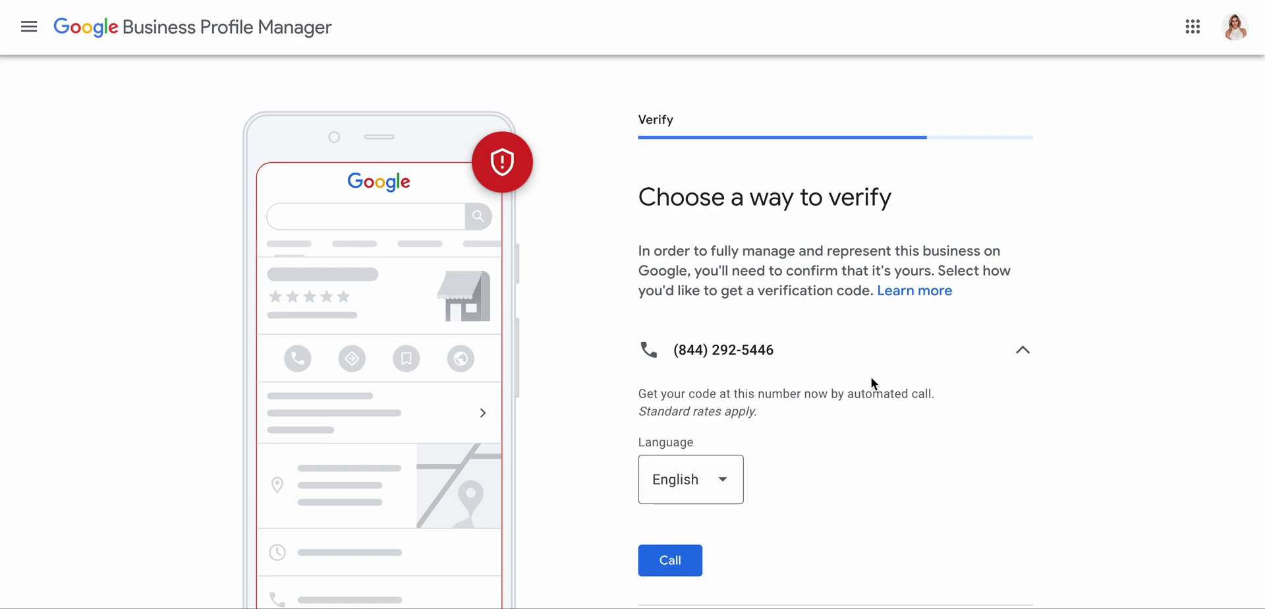
click(1015, 367)
click(1018, 369)
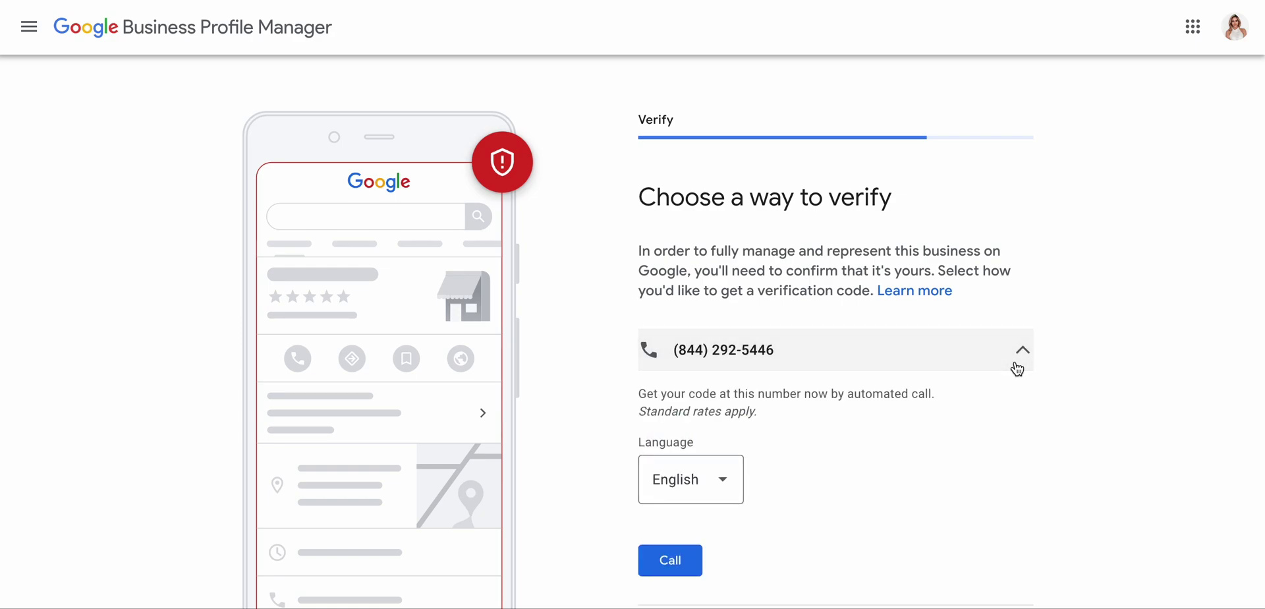
click(1019, 368)
click(1025, 396)
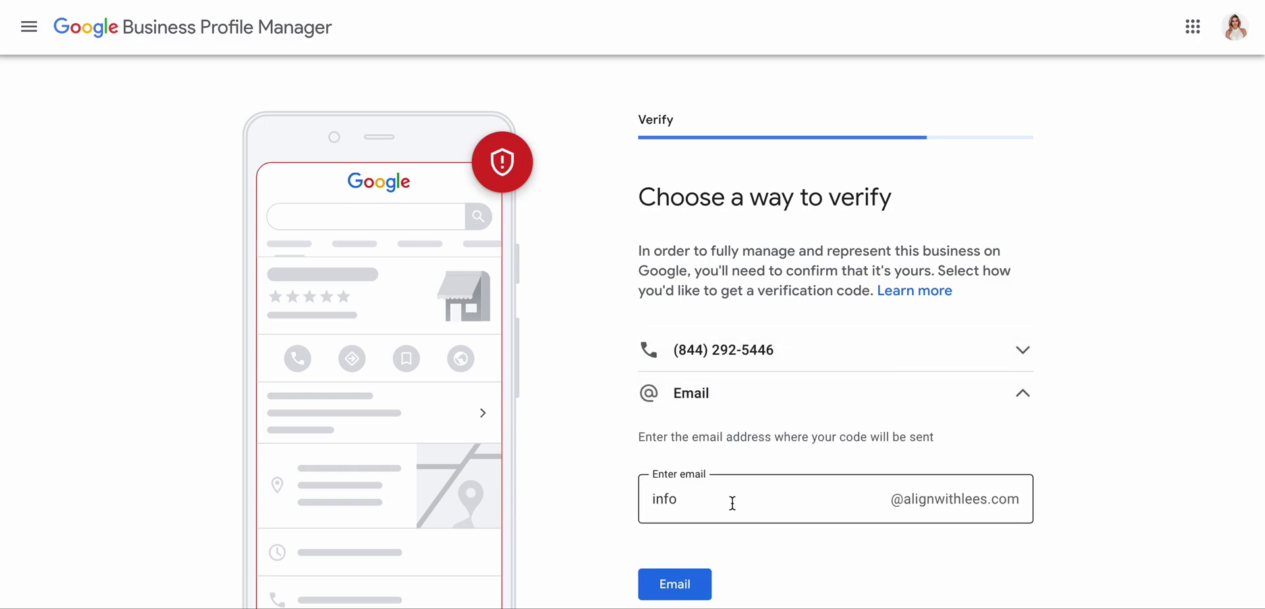
click(1236, 26)
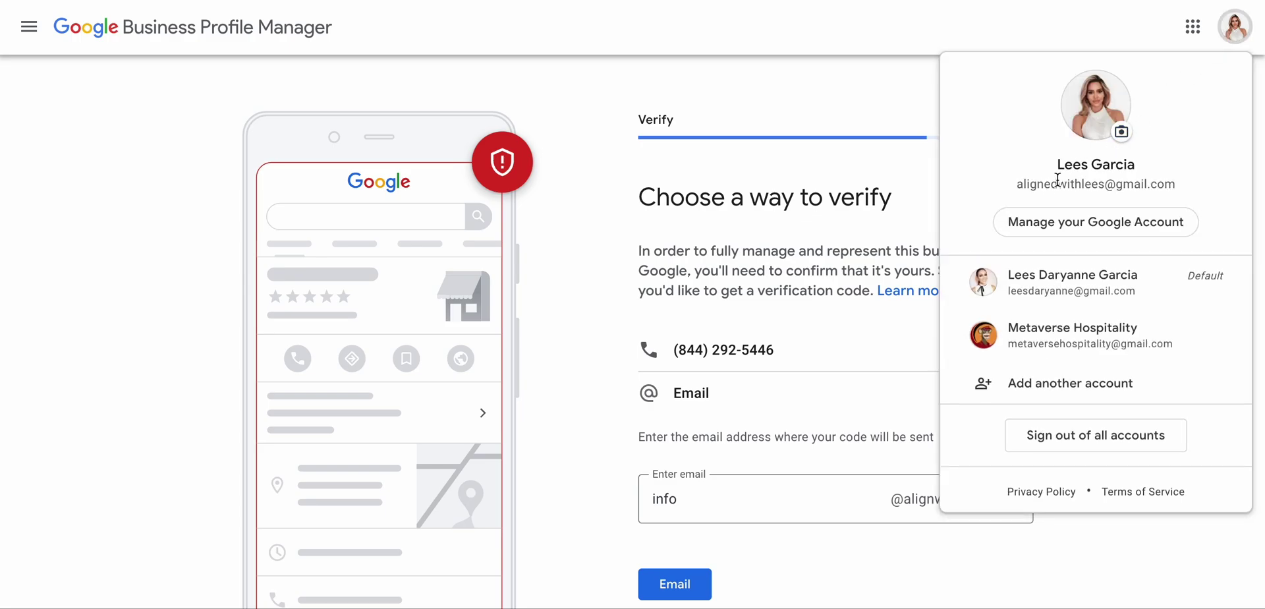
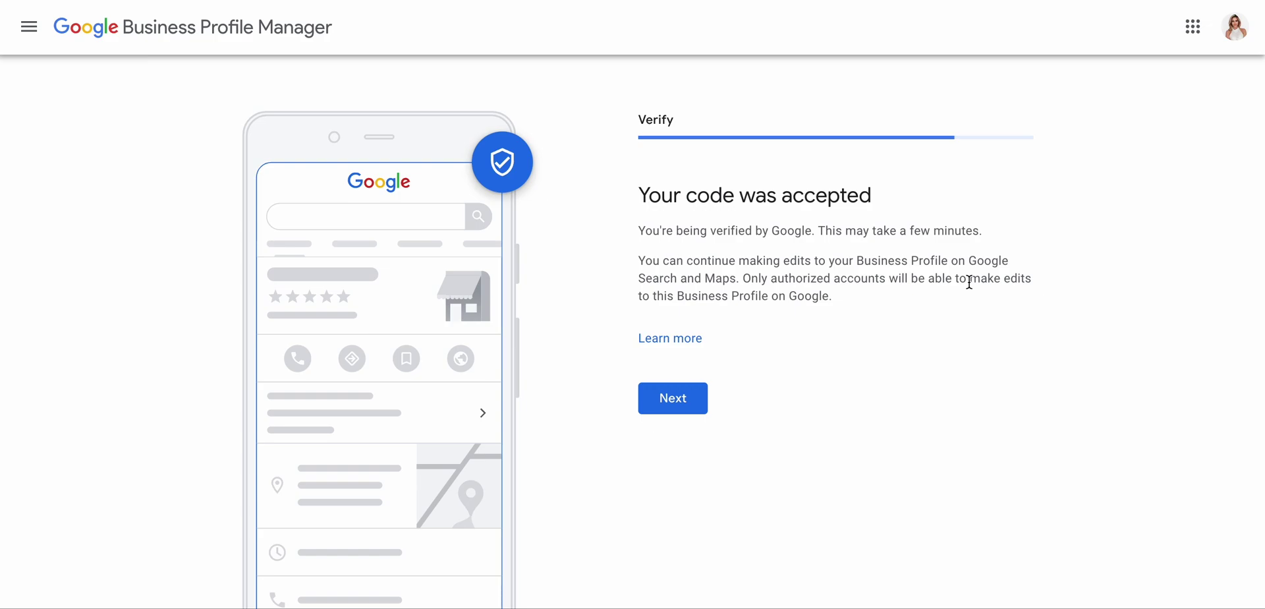
Continue past verification and mark Monday through Friday as open days, weekends closed
click(685, 386)
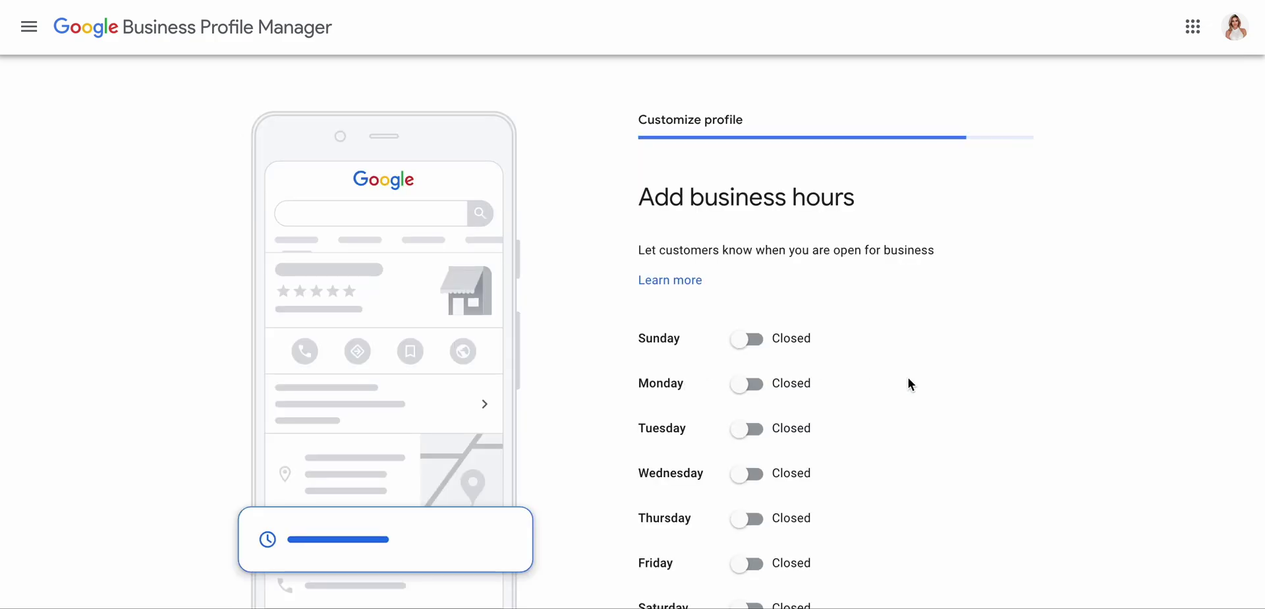
scroll(908, 382, down, 1)
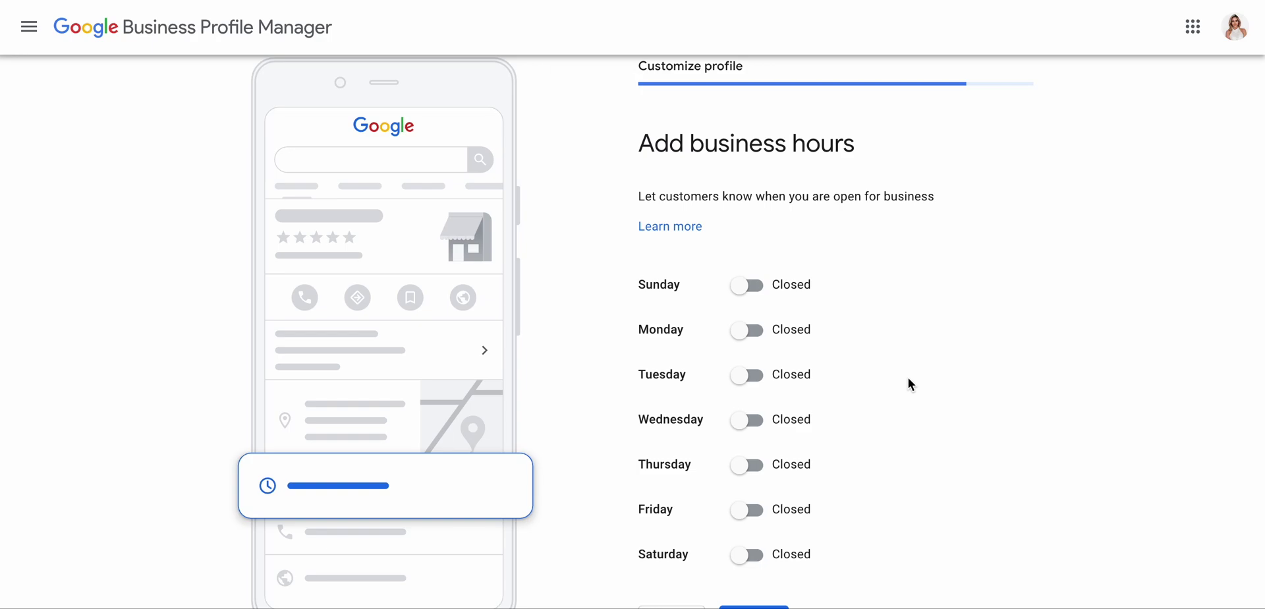
click(749, 339)
click(752, 409)
click(748, 474)
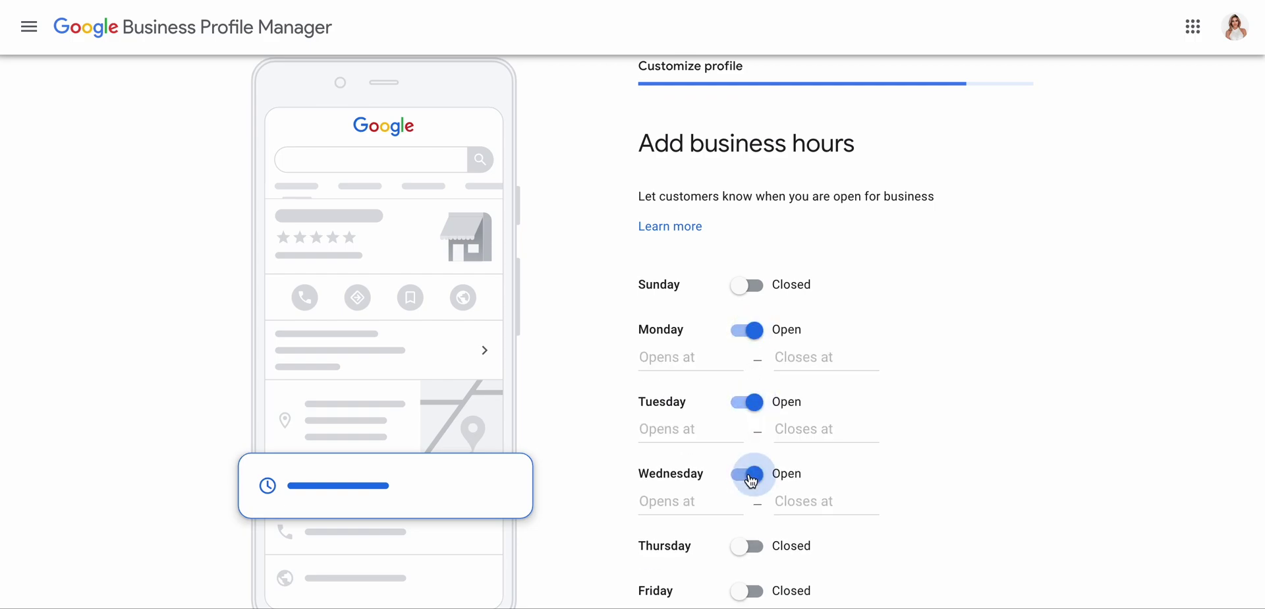
scroll(749, 474, down, 1)
click(748, 469)
click(747, 537)
scroll(748, 534, down, 1)
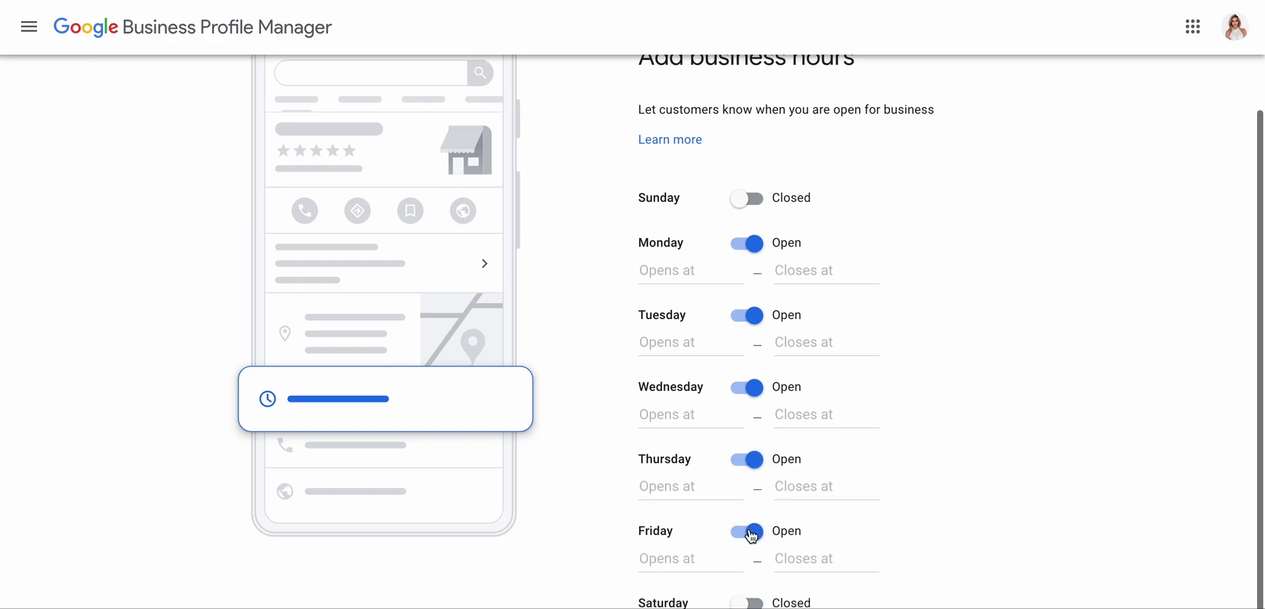
Set the opening time to 10:00 AM for Monday, Tuesday and Wednesday
click(673, 228)
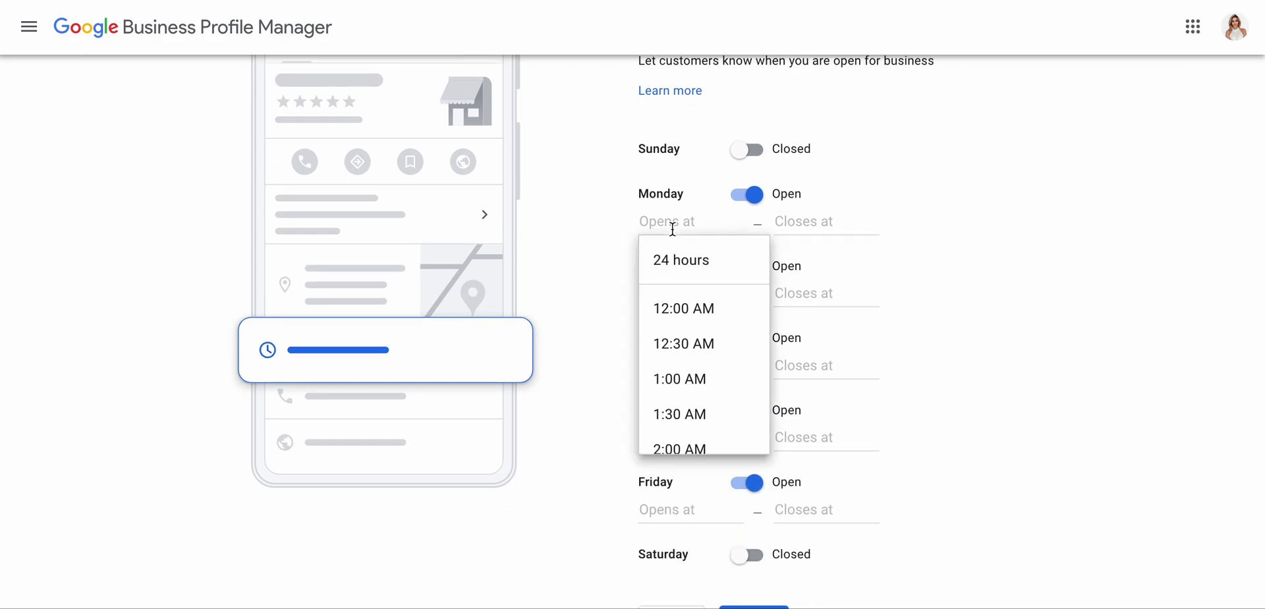
text(10)
click(684, 307)
click(669, 287)
text(10)
click(687, 366)
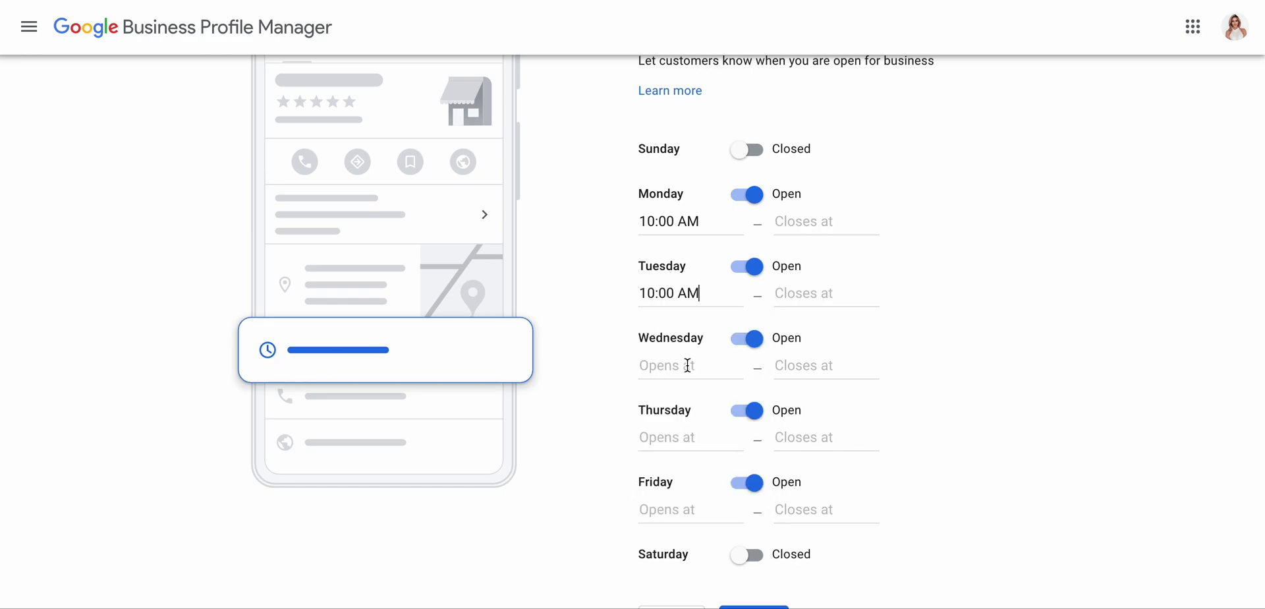
click(687, 365)
text(10)
click(684, 442)
Set the opening time to 10:00 AM for Thursday and Friday
click(684, 439)
text(20)
key(BackSpace)
key(BackSpace)
text(110)
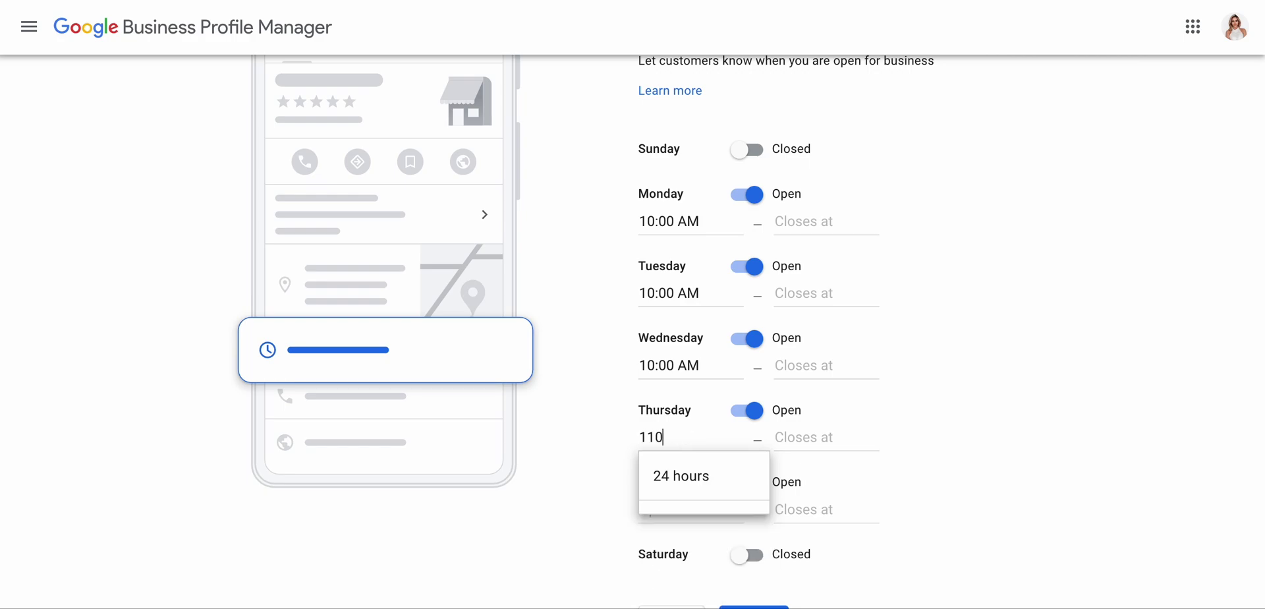
key(BackSpace)
key(BackSpace)
text(0)
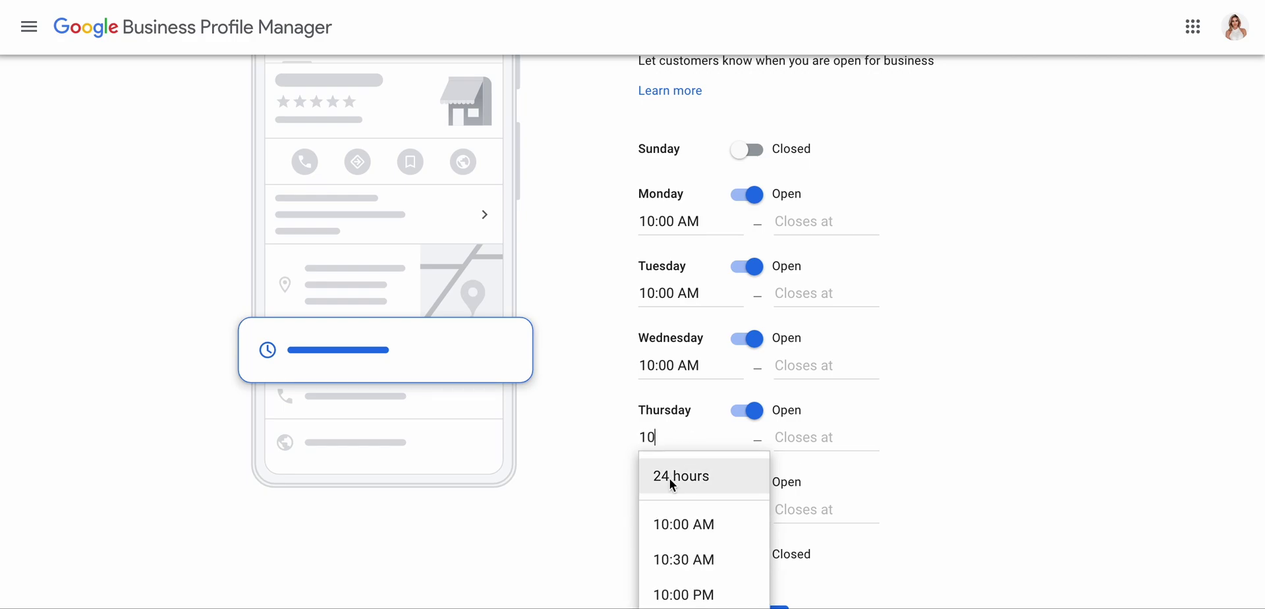
click(684, 509)
text(10)
click(679, 599)
Set the weekday closing time to 4:00 PM and save the business hours
click(790, 224)
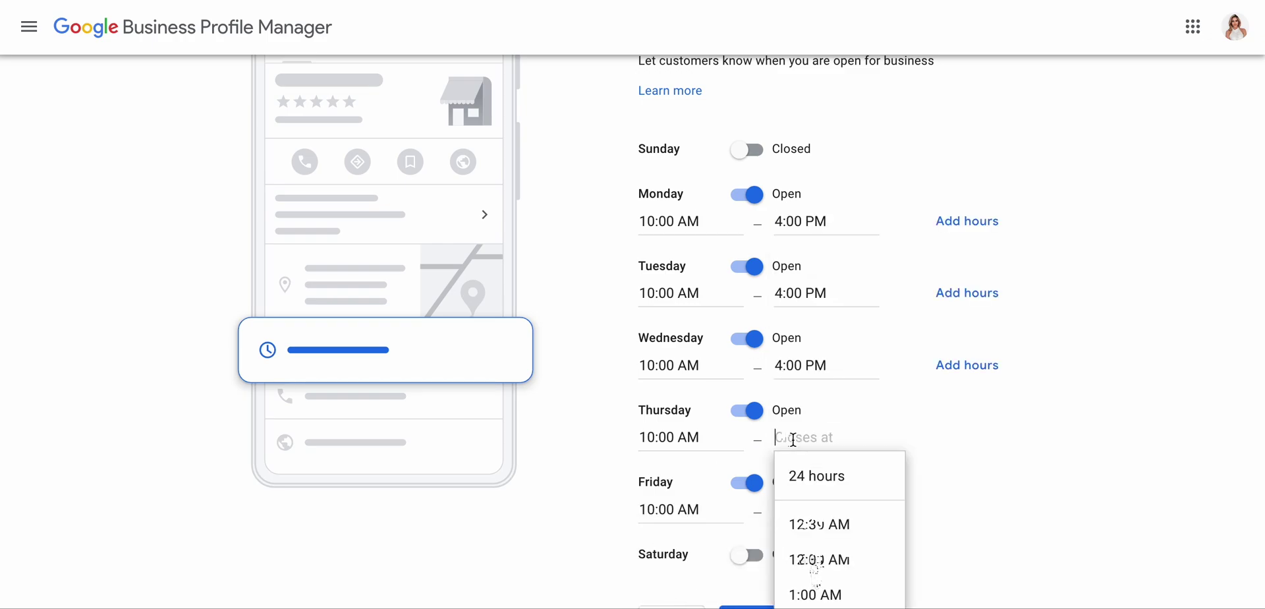
text(4)
click(814, 590)
click(799, 511)
text(4)
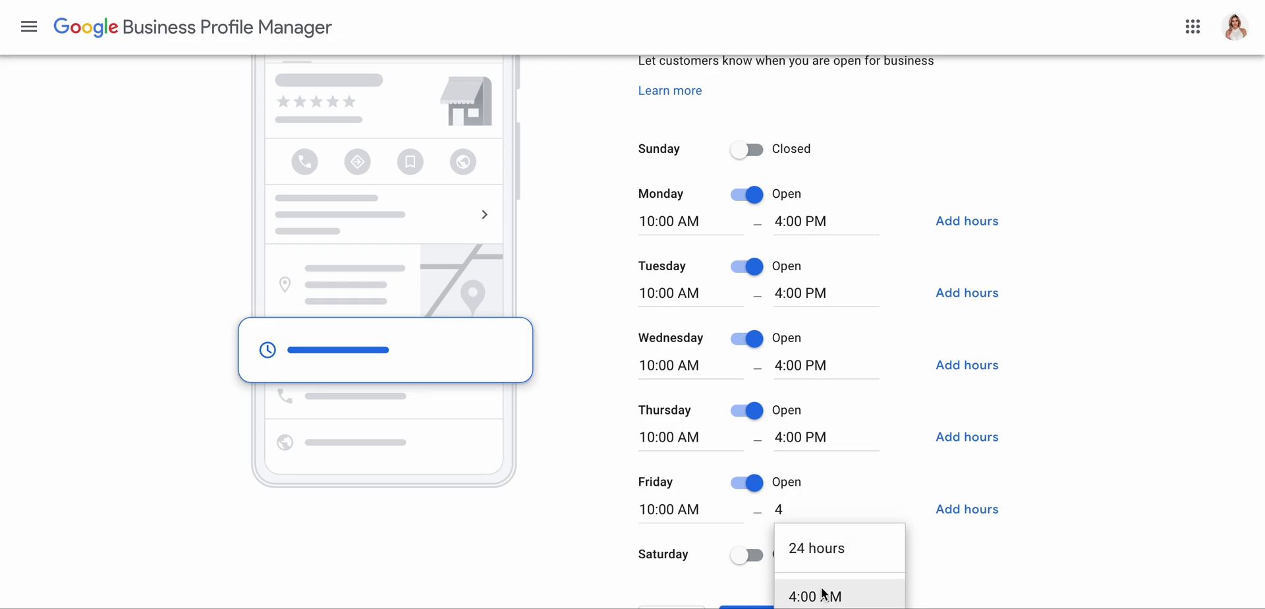
click(817, 608)
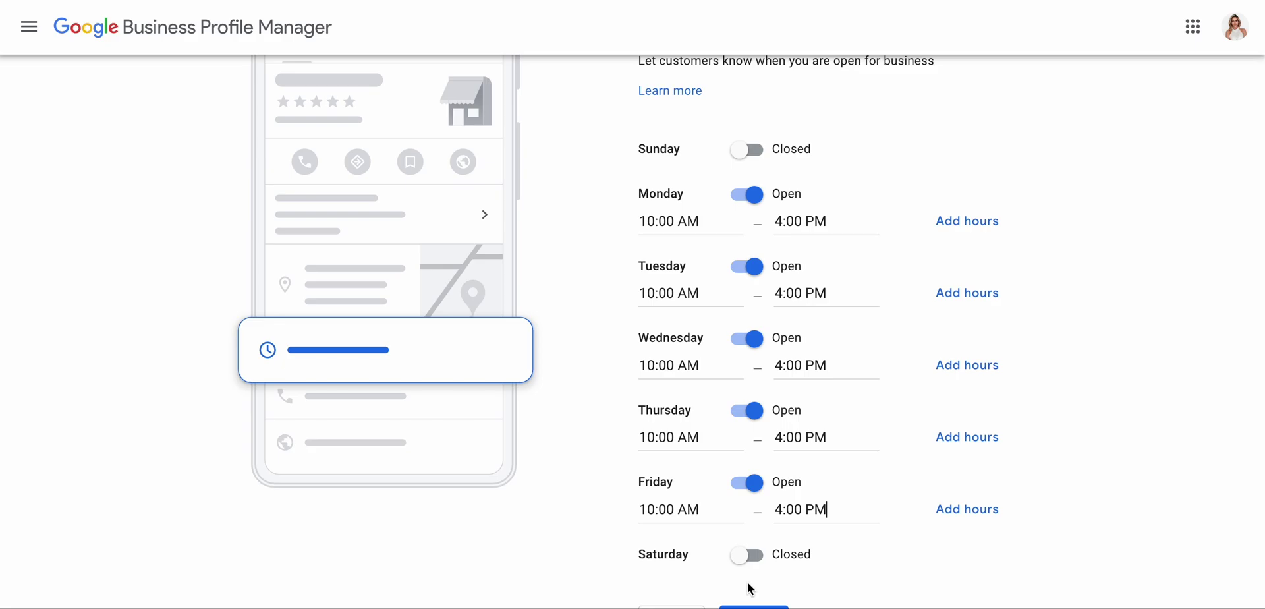
click(753, 607)
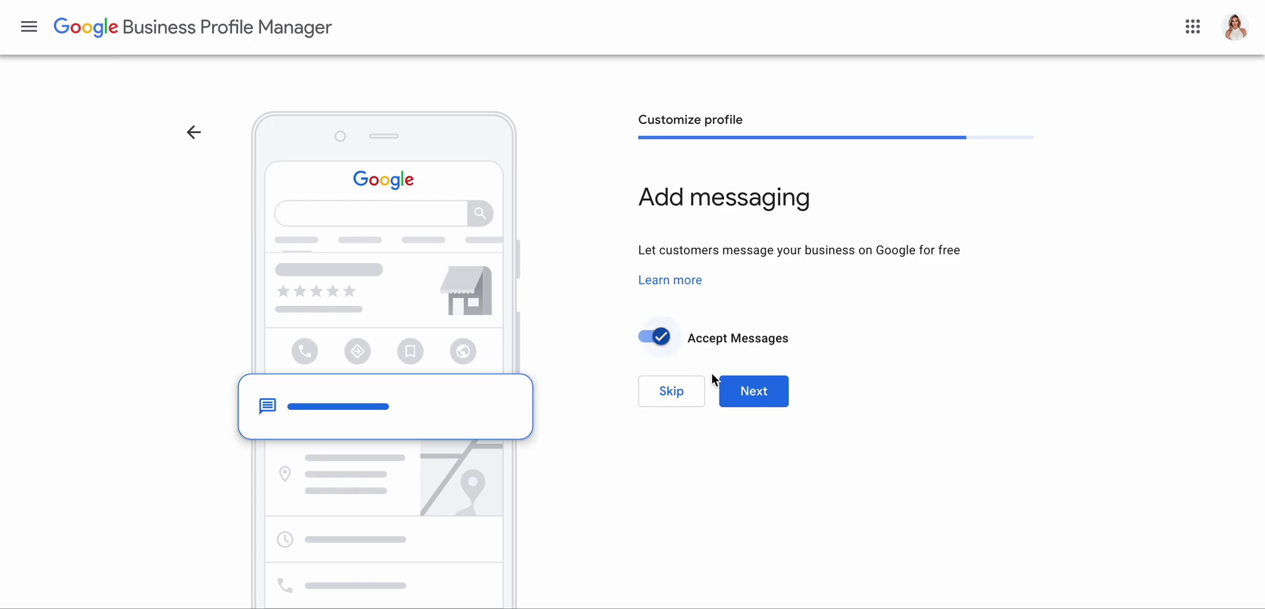
Keep Accept Messages on, choose 'Turn on' for call history, and continue
click(759, 394)
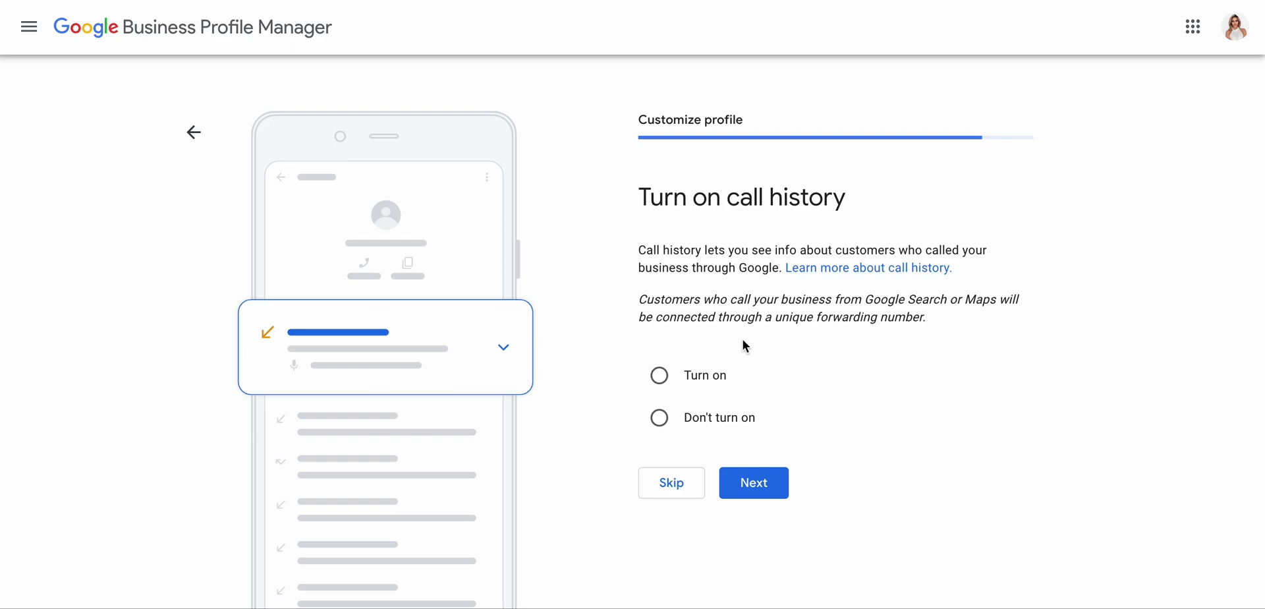
click(659, 375)
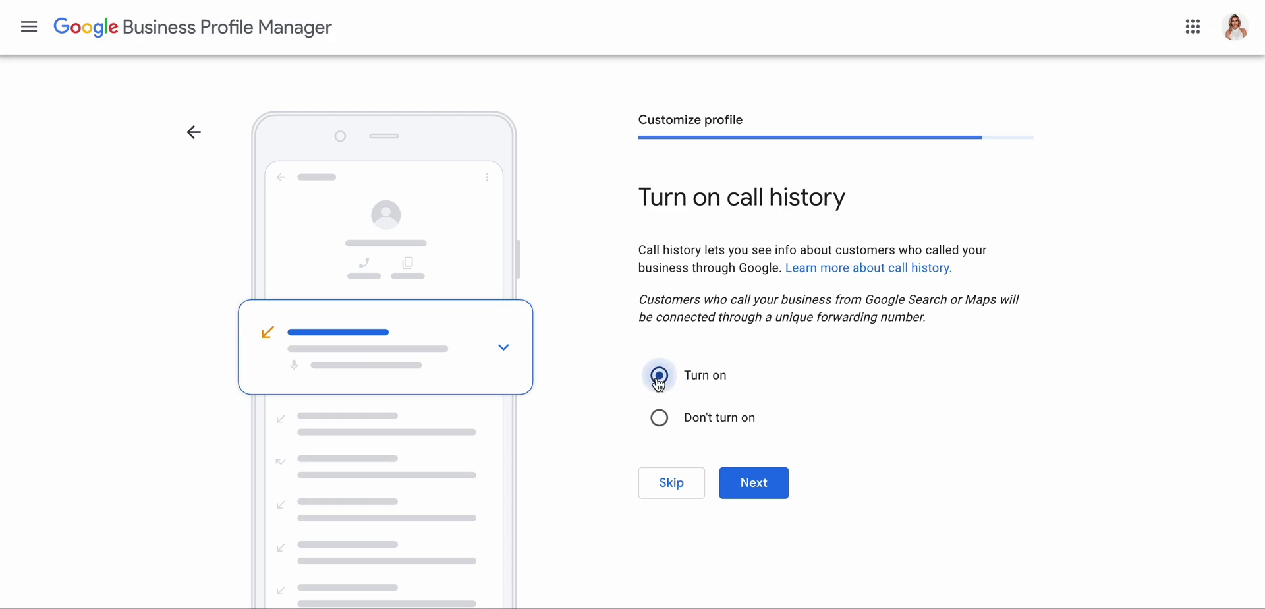
click(752, 492)
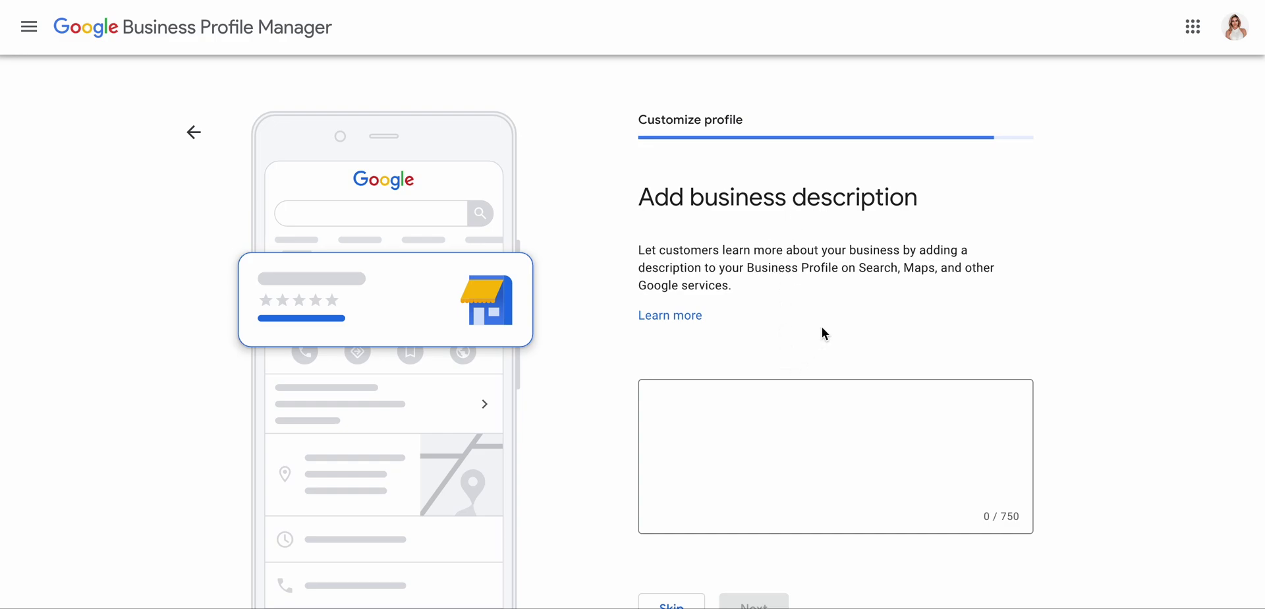
Paste the business description, finish it with 'a consultation!', and save it
click(785, 416)
text(Align With Lees is a business management and consulting agency focused on Marketing, Branding, Strategizing, Operations, & Ads. Call today to book)
text(a cons)
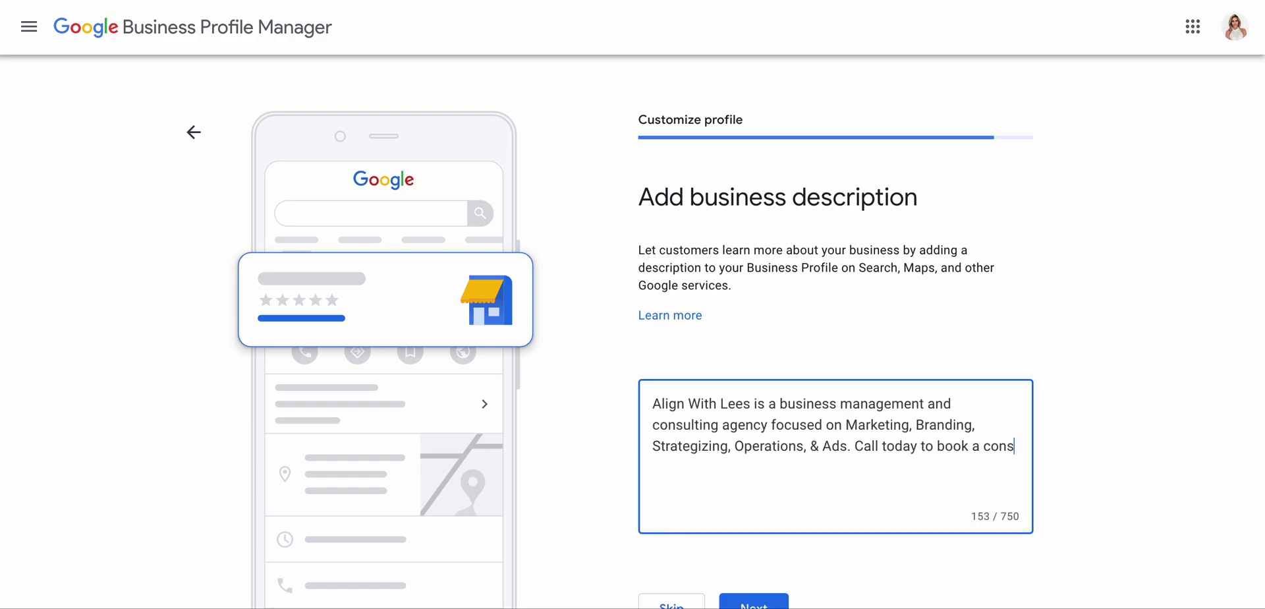
text(ultation!)
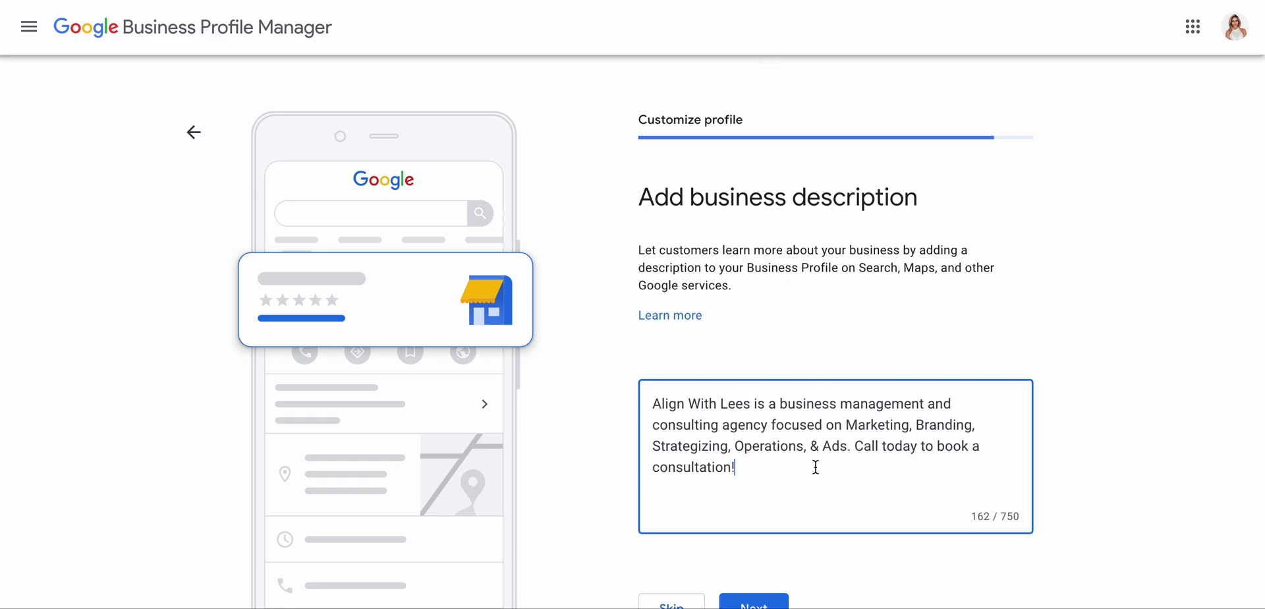
scroll(815, 467, down, 1)
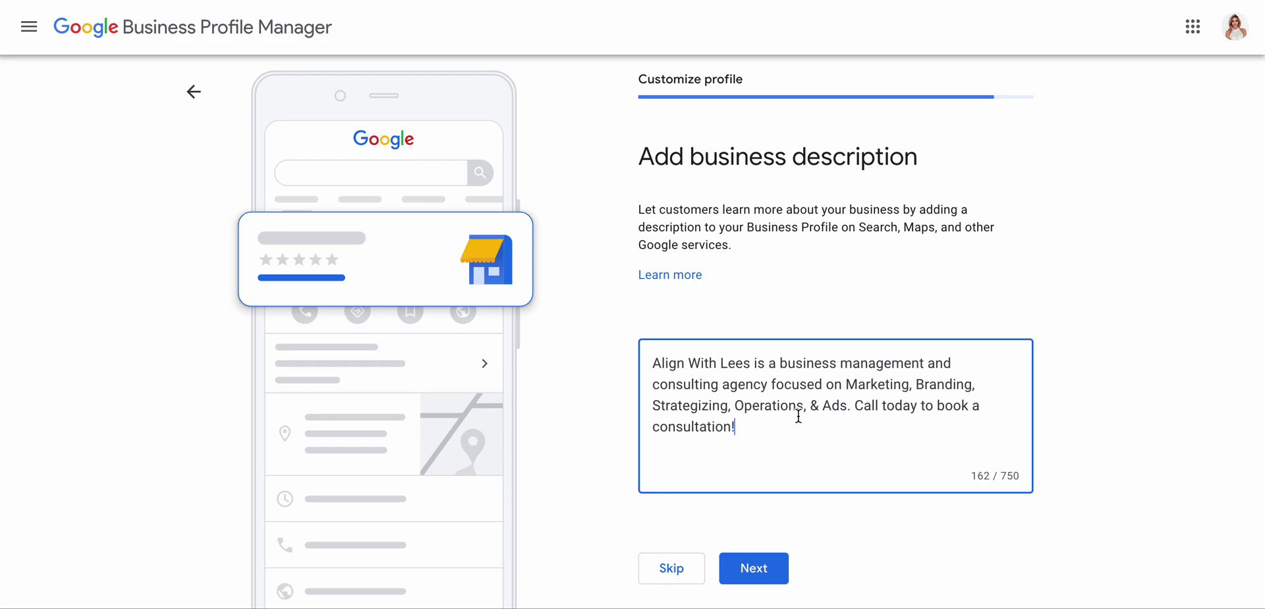
click(762, 572)
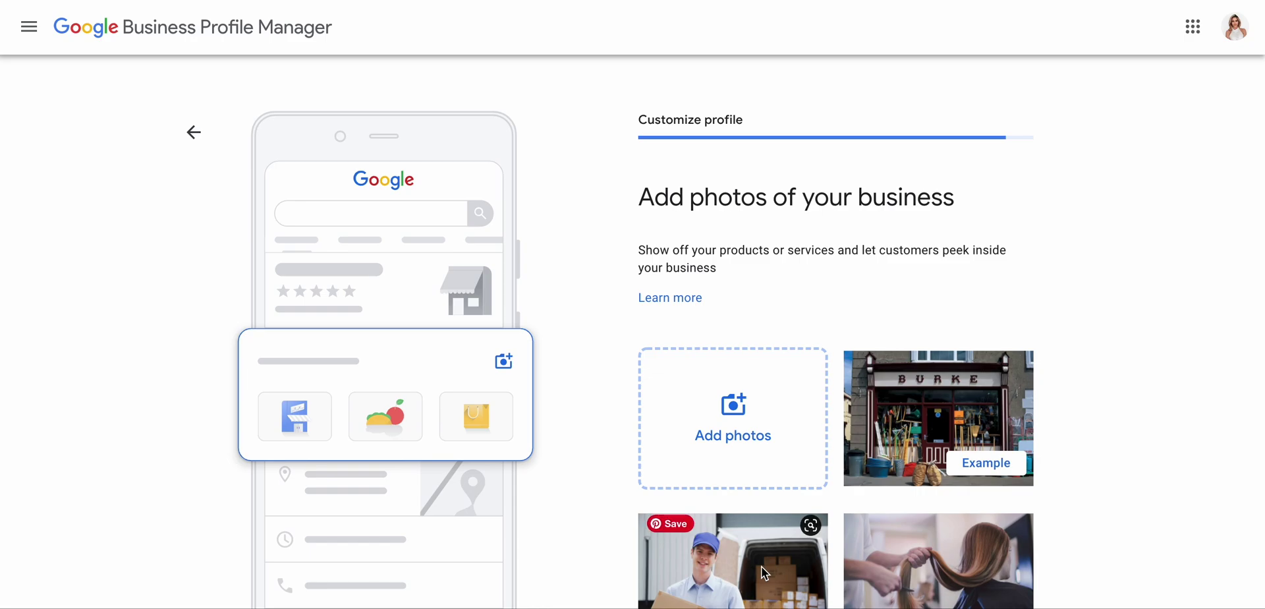
Upload two photos of the business
scroll(1005, 248, down, 1)
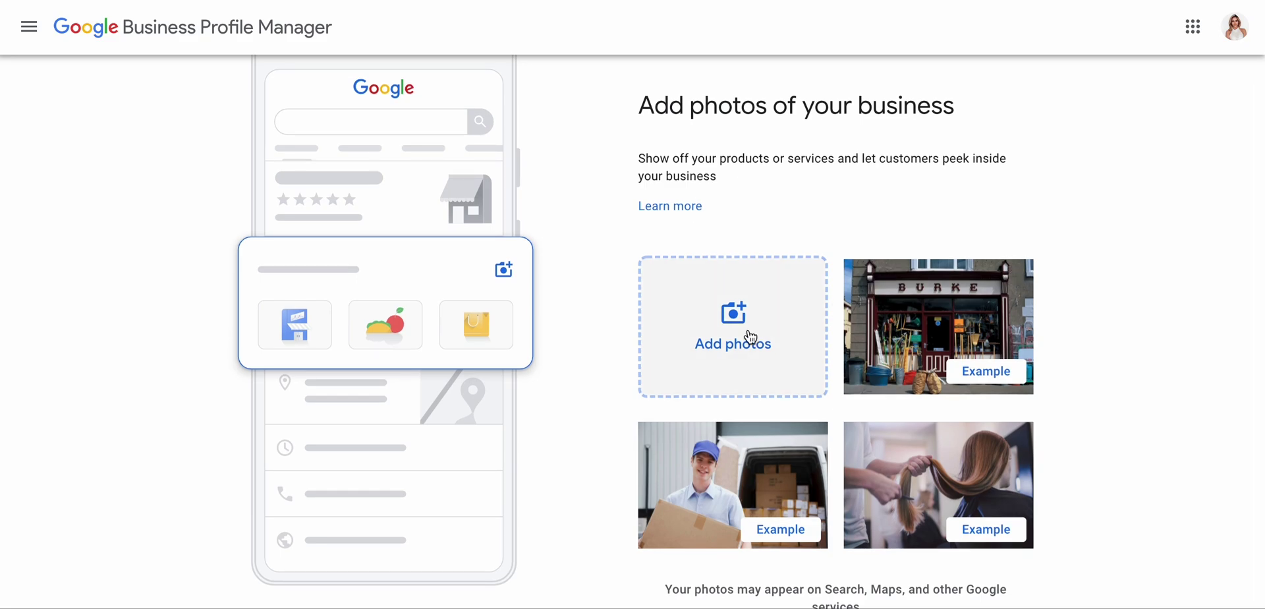
click(750, 337)
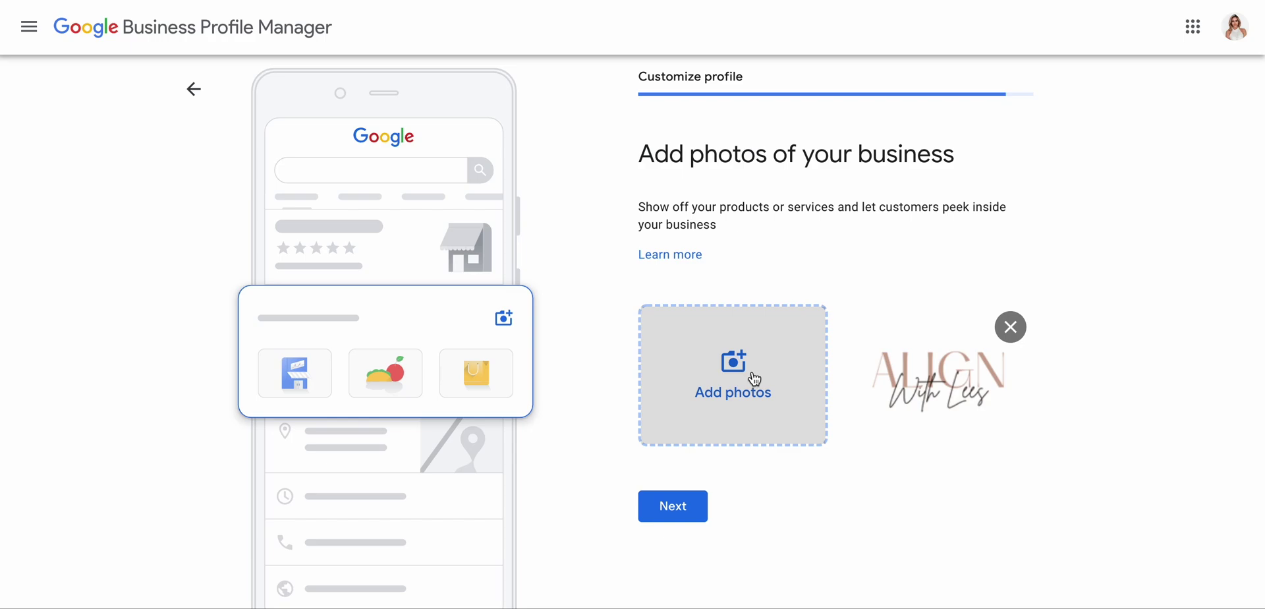
click(741, 405)
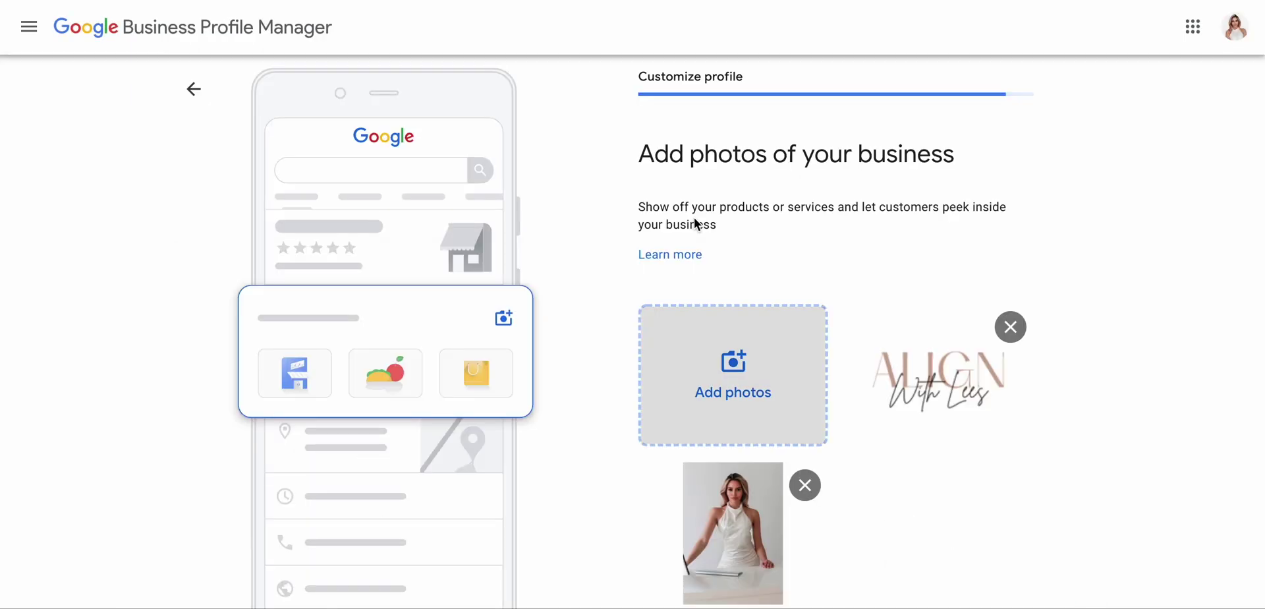
Claim the $500 advertising credit and finish the profile setup
scroll(777, 388, down, 1)
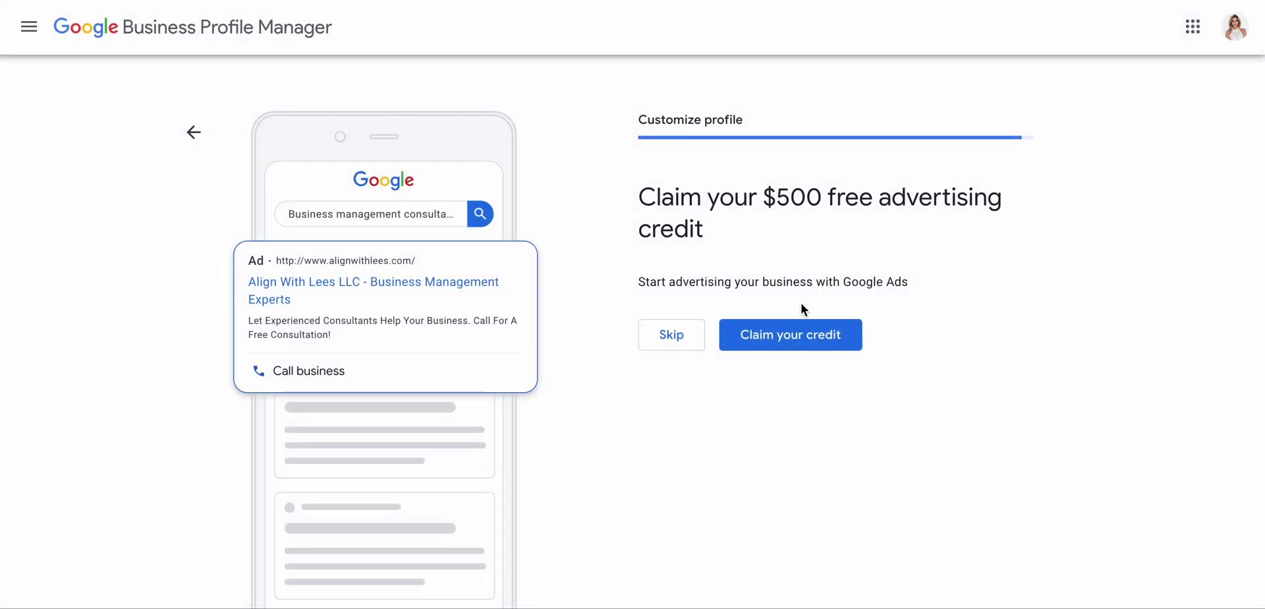
click(776, 336)
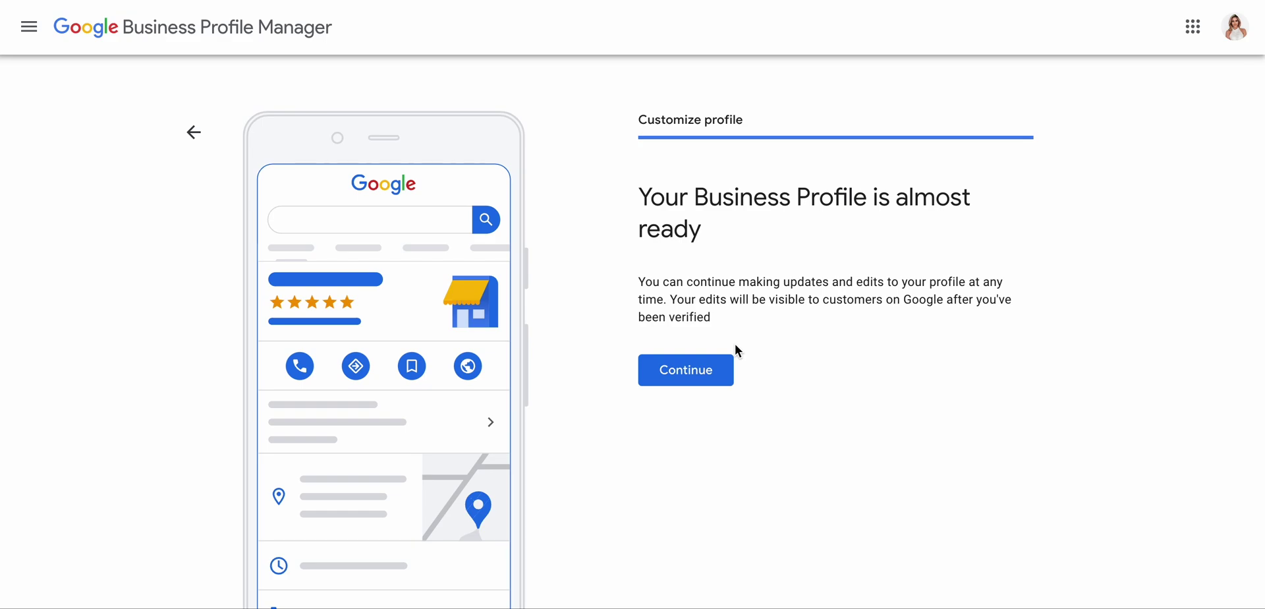
click(706, 369)
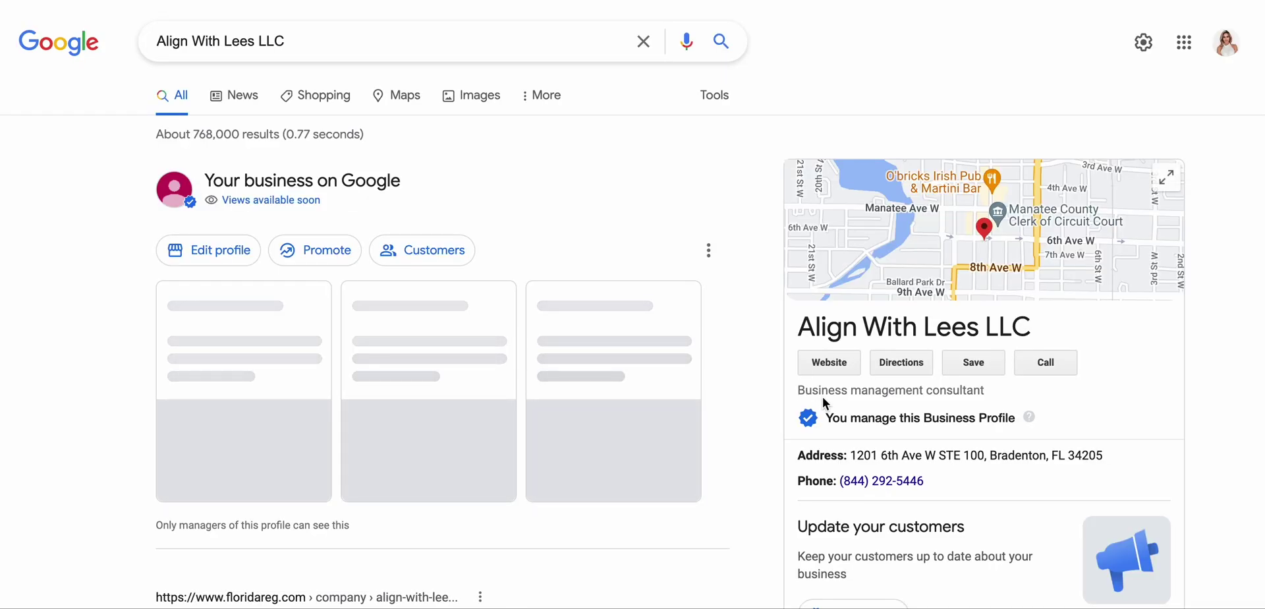
scroll(823, 397, down, 1)
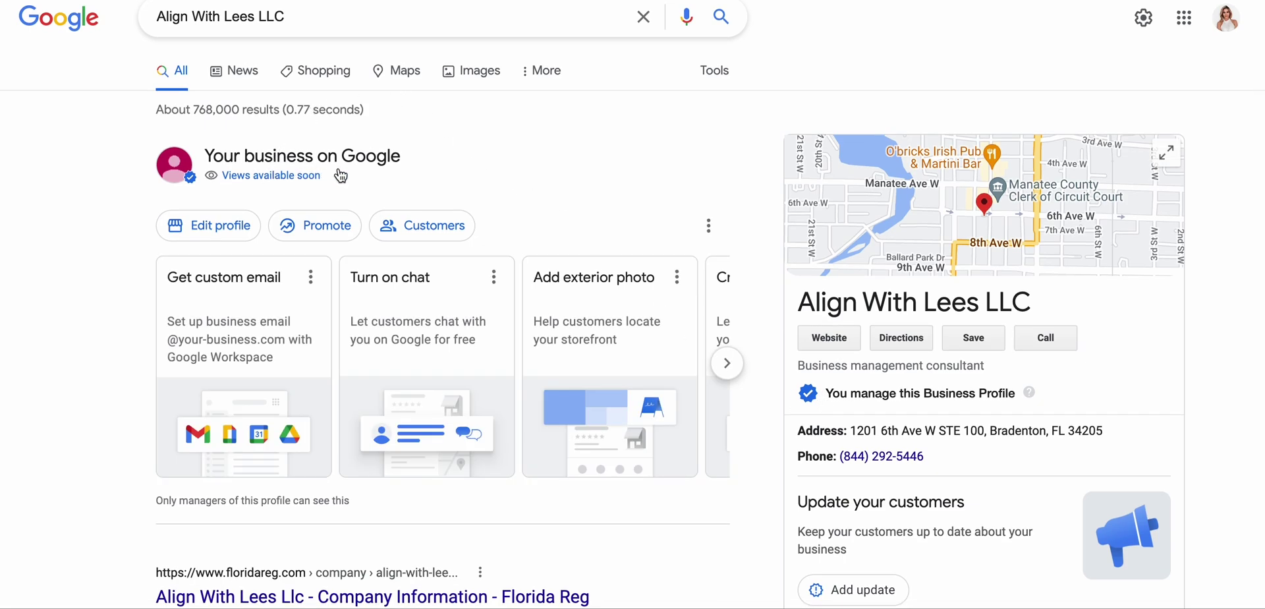
scroll(543, 199, down, 1)
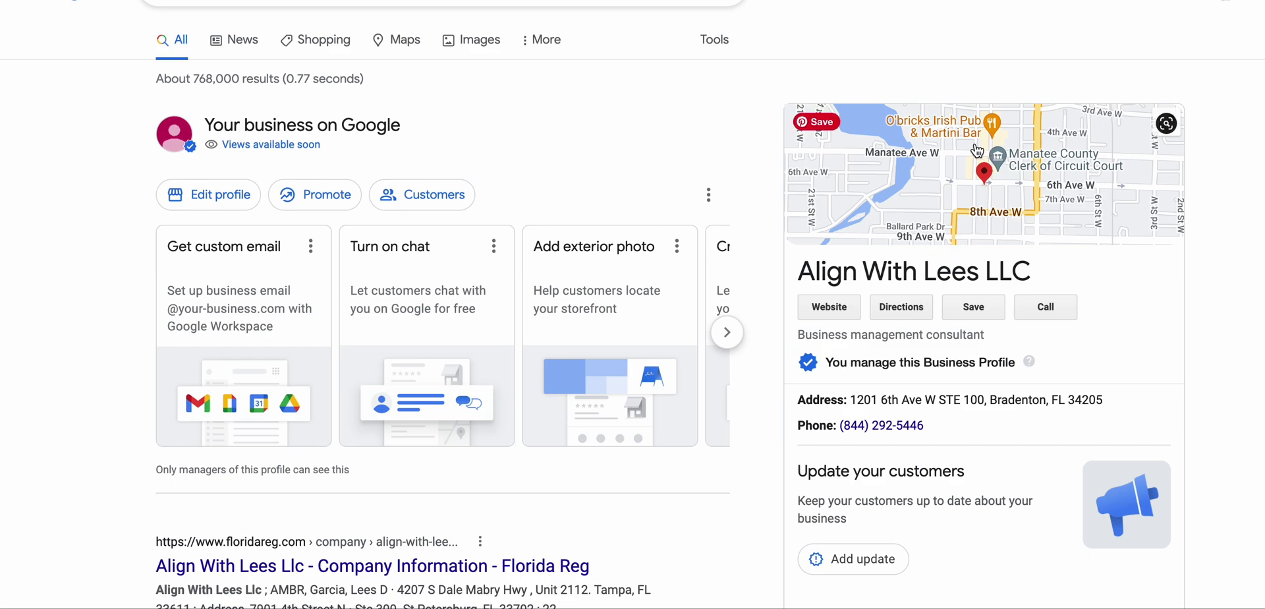
scroll(1043, 173, down, 1)
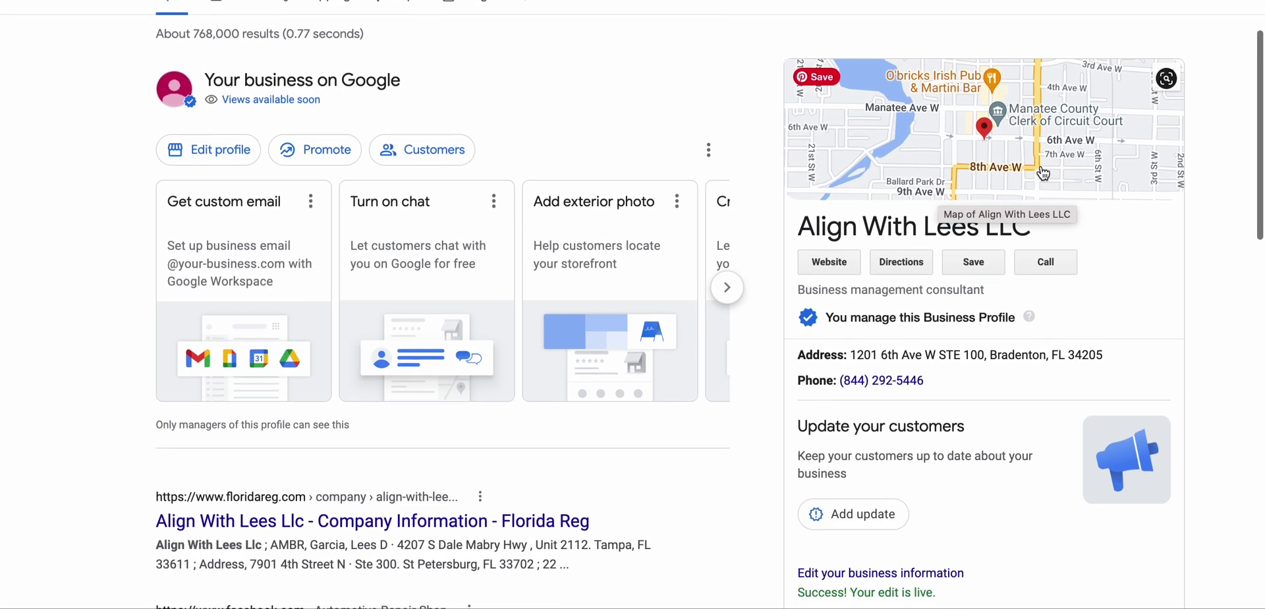
scroll(1043, 173, down, 2)
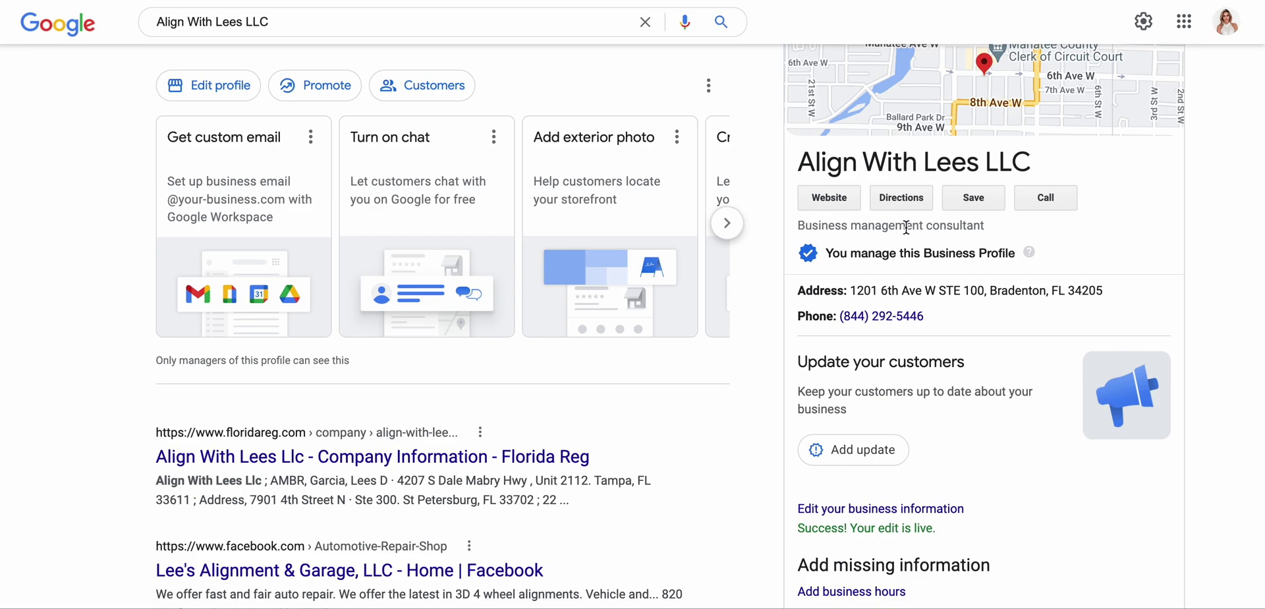
scroll(971, 277, down, 1)
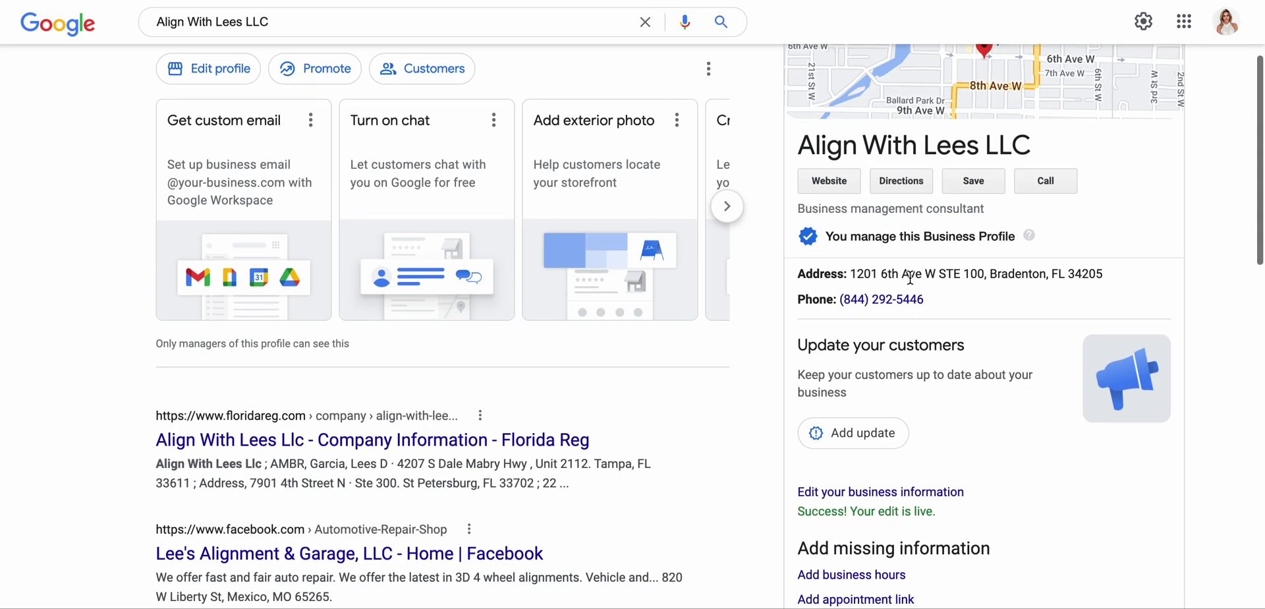
scroll(922, 303, down, 2)
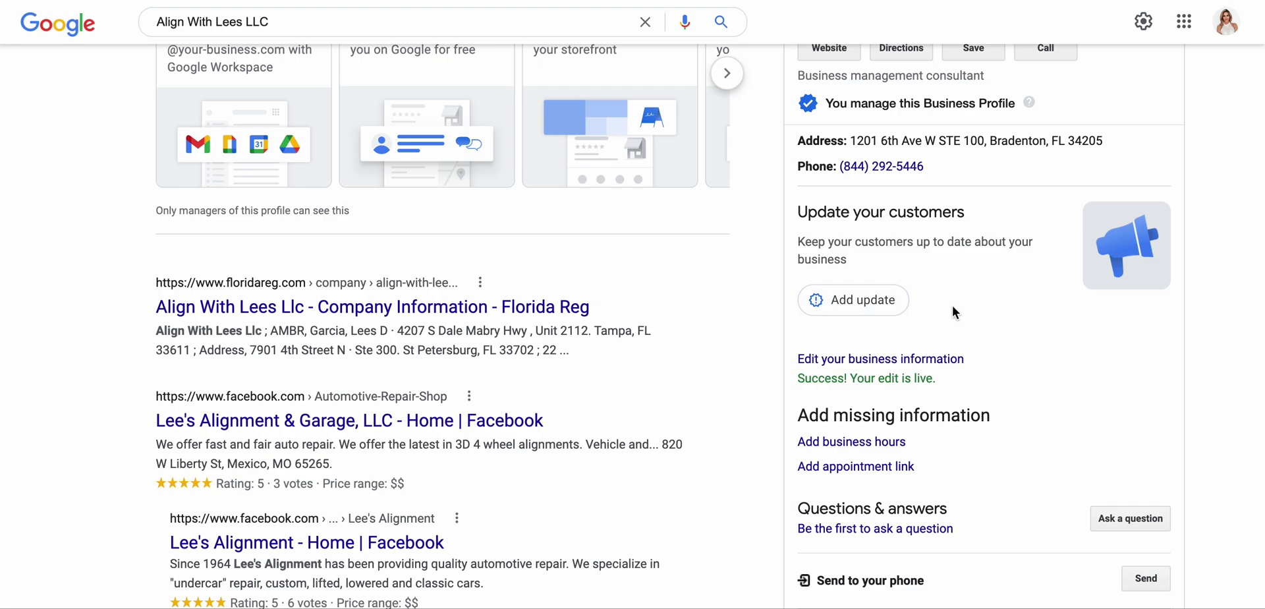
scroll(951, 306, down, 1)
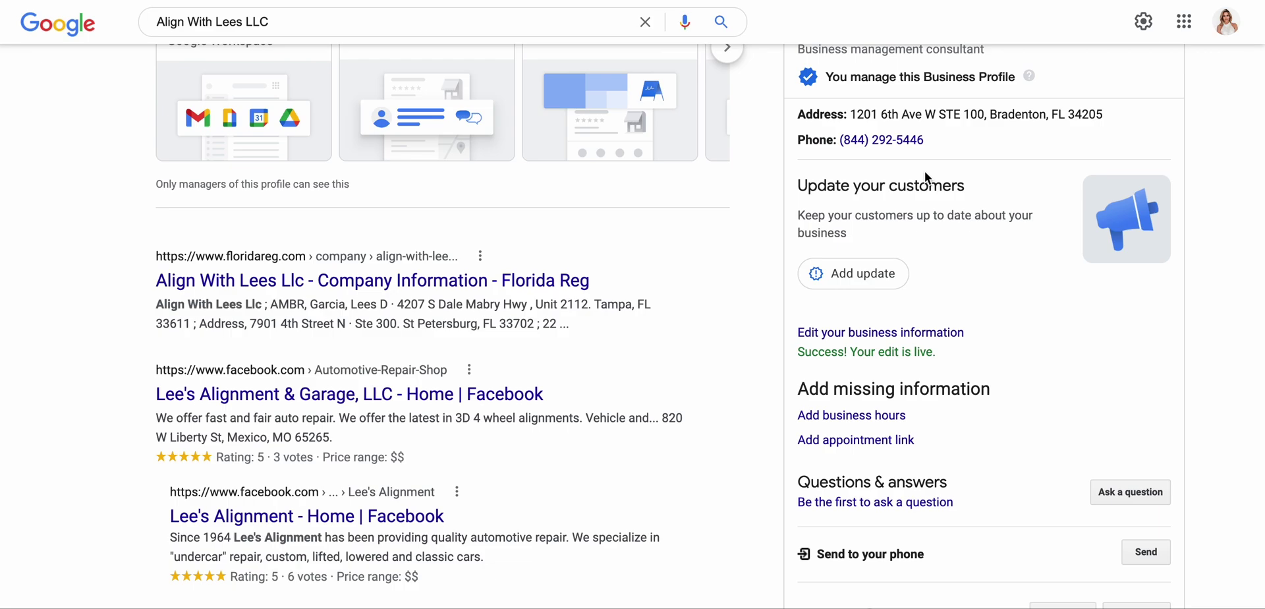
scroll(913, 188, down, 2)
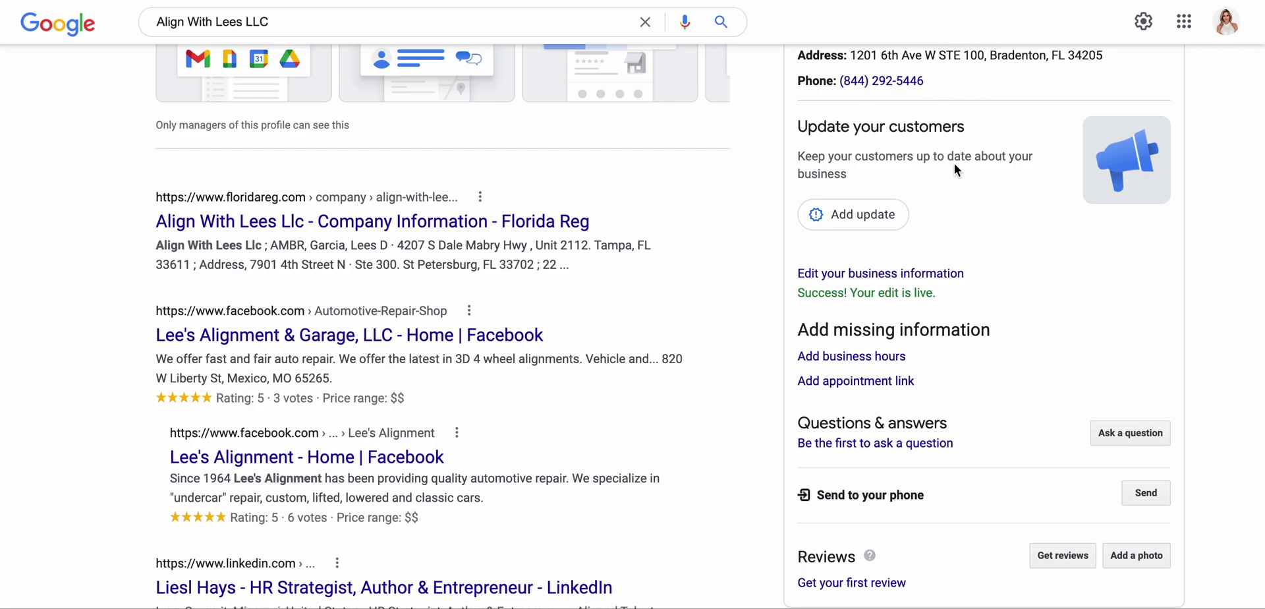
scroll(954, 166, down, 2)
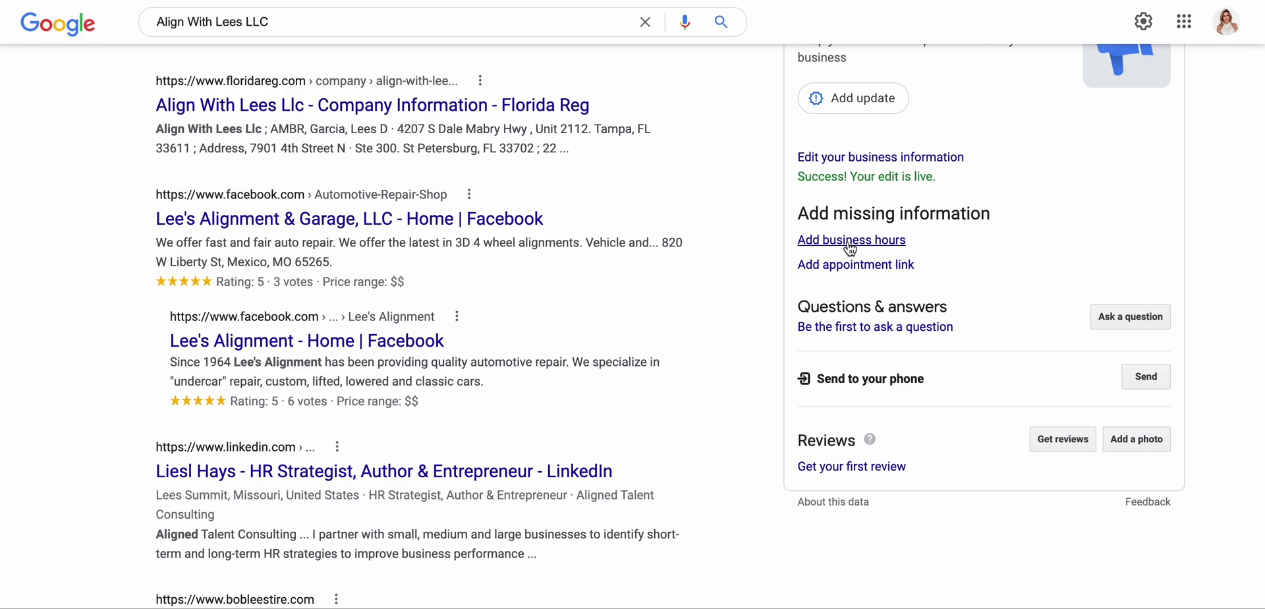
click(850, 241)
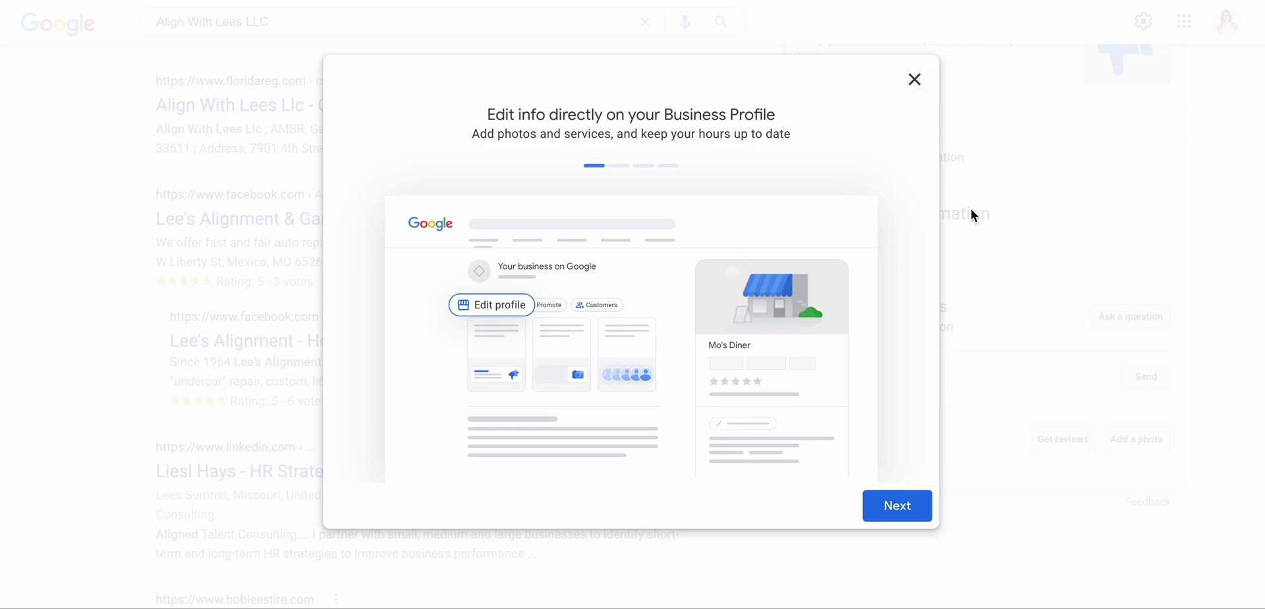
click(912, 90)
scroll(880, 256, down, 2)
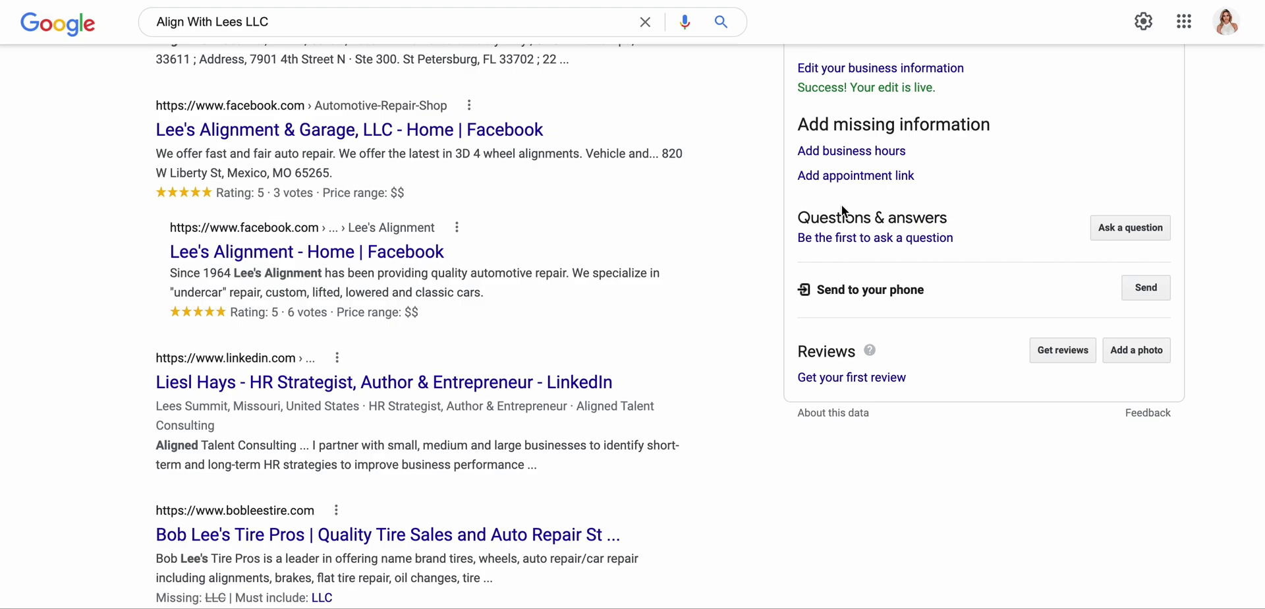
scroll(893, 179, up, 1)
scroll(893, 181, down, 1)
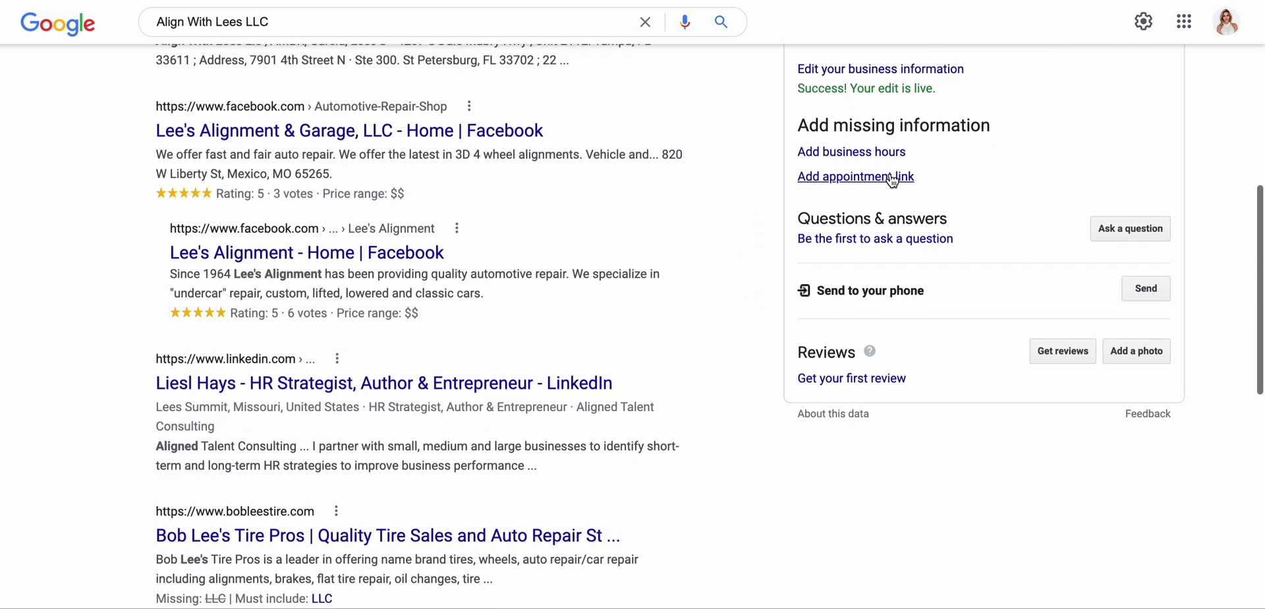
scroll(893, 180, down, 1)
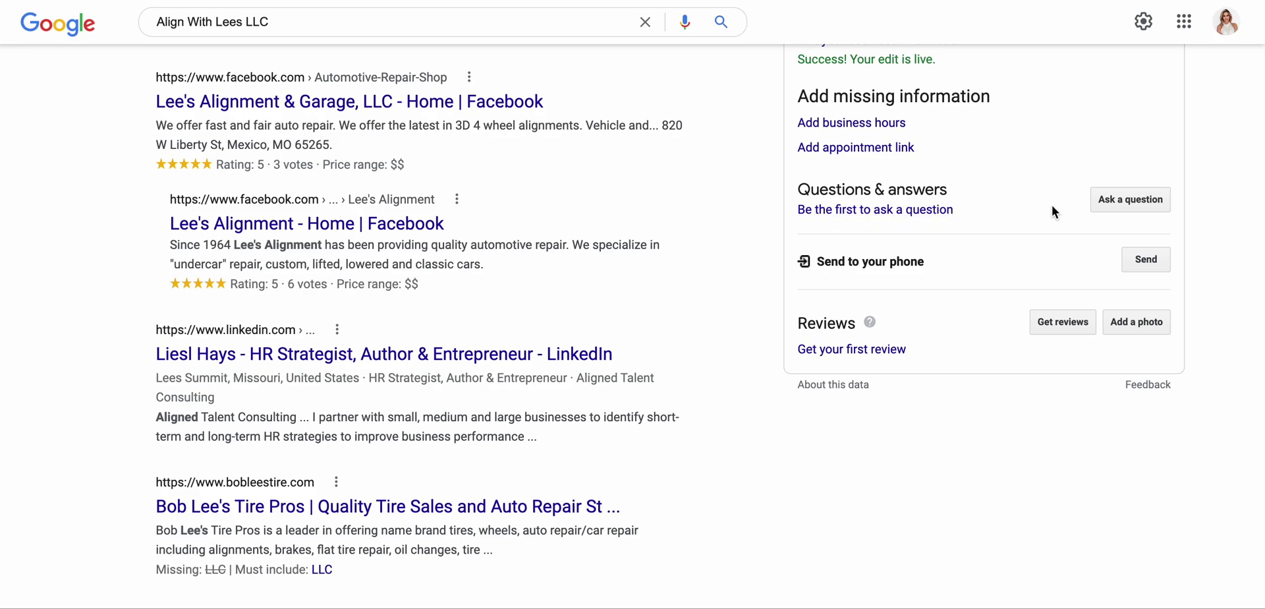
scroll(1051, 212, down, 2)
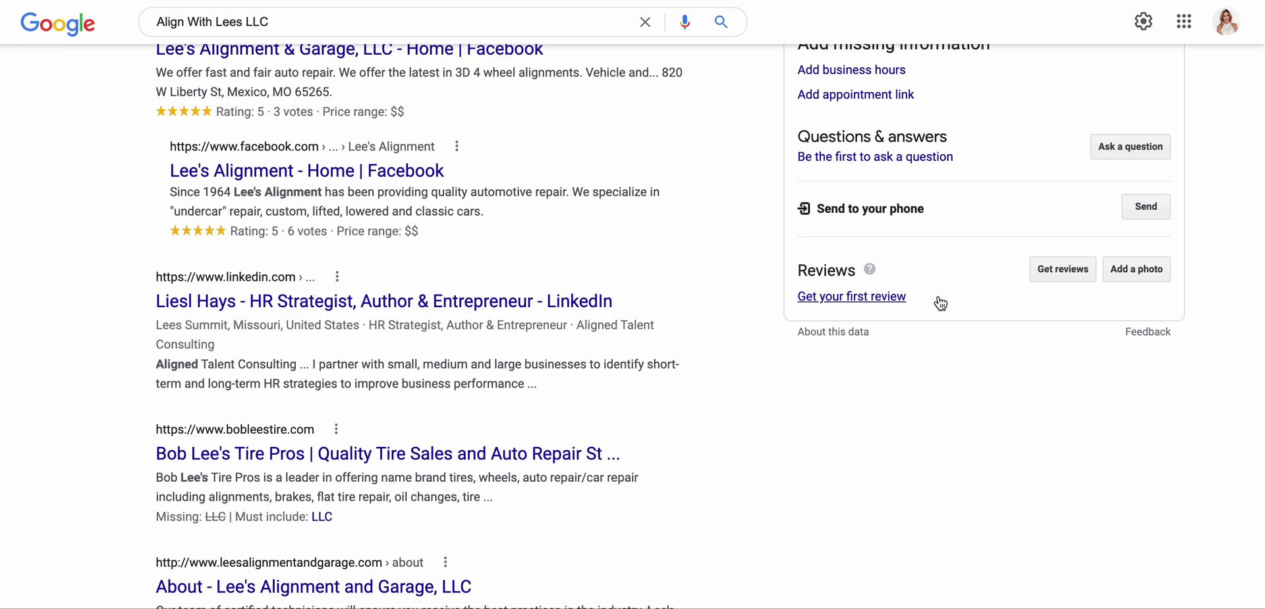
scroll(441, 408, down, 15)
scroll(565, 421, up, 18)
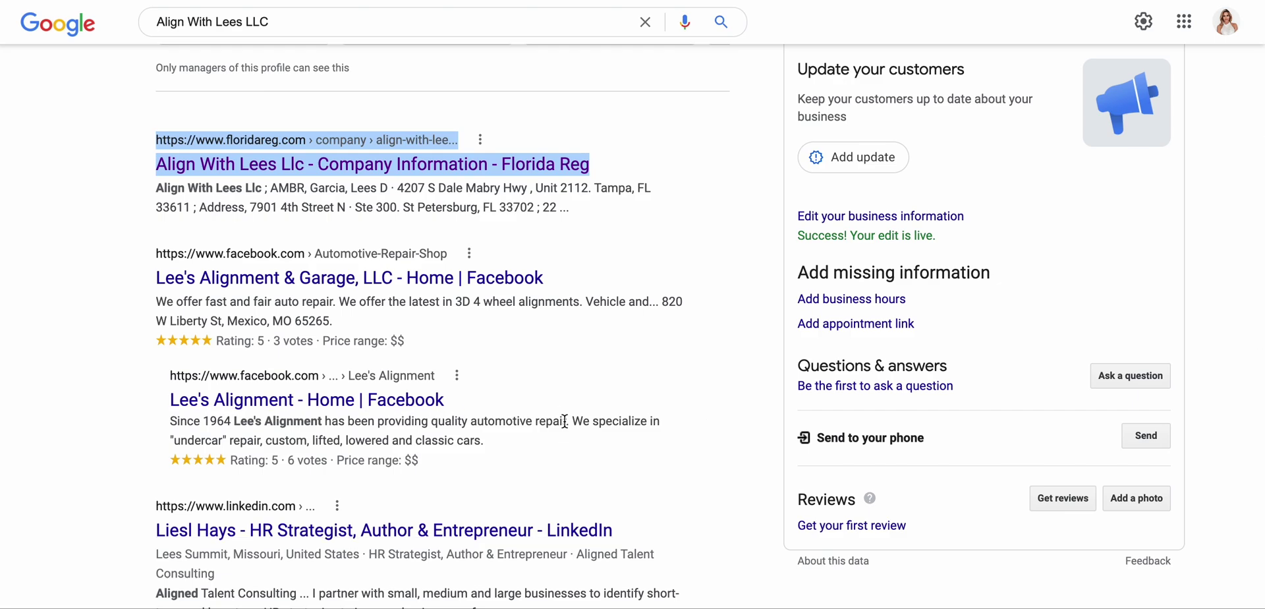
scroll(564, 420, down, 1)
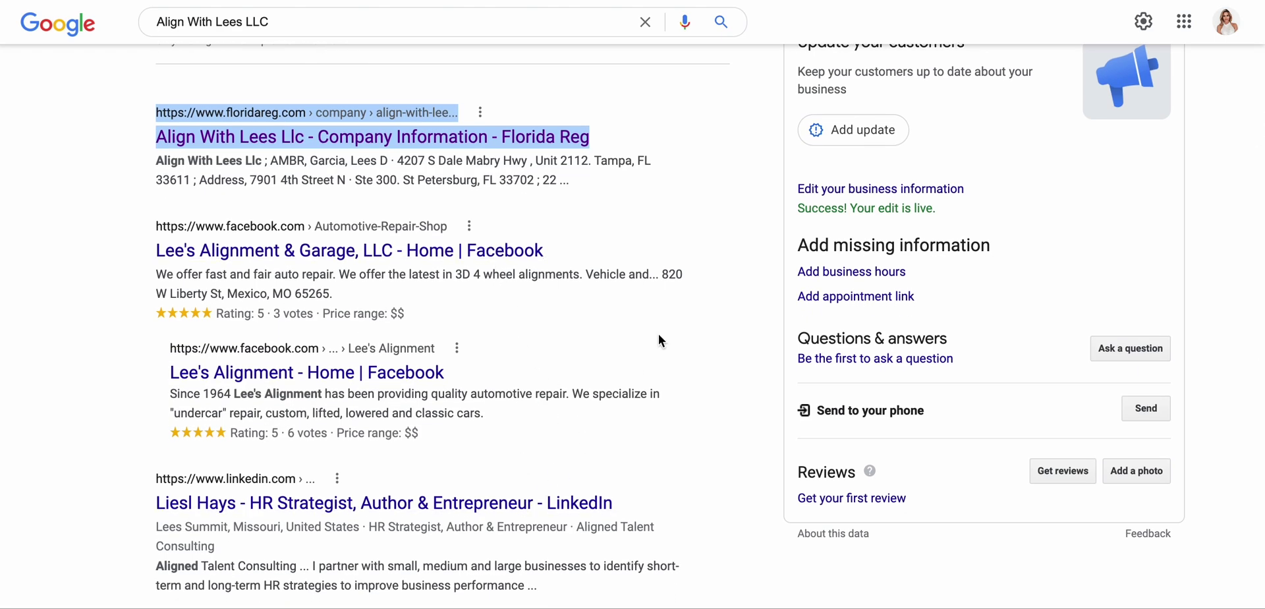
scroll(693, 298, up, 7)
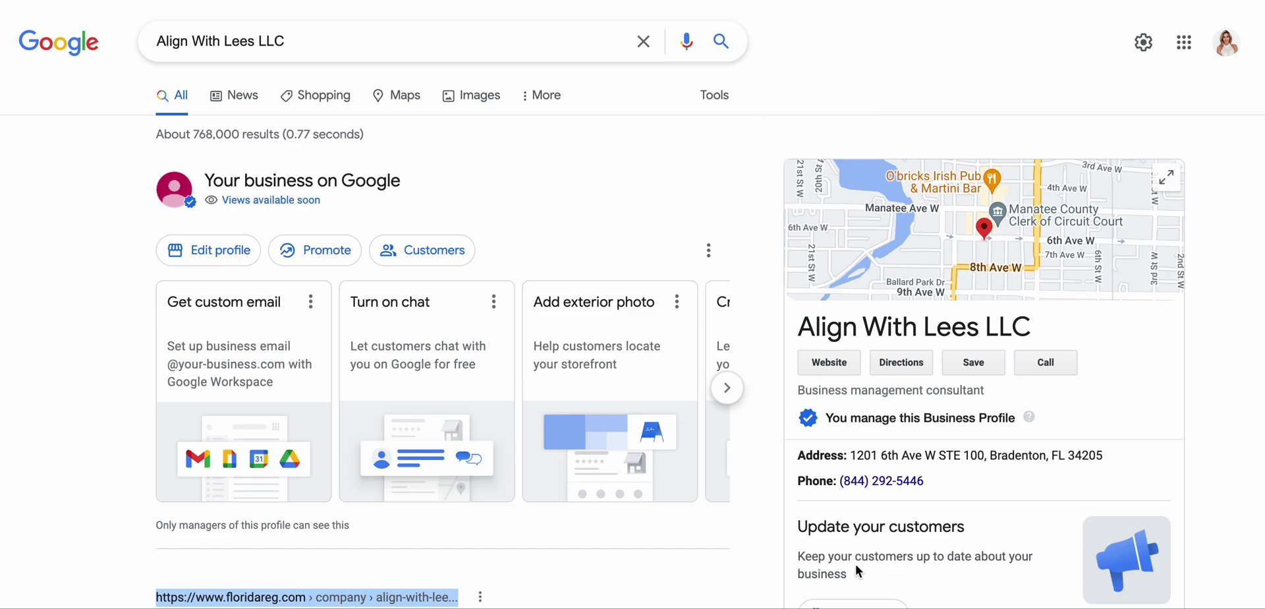
mouse_move(860, 603)
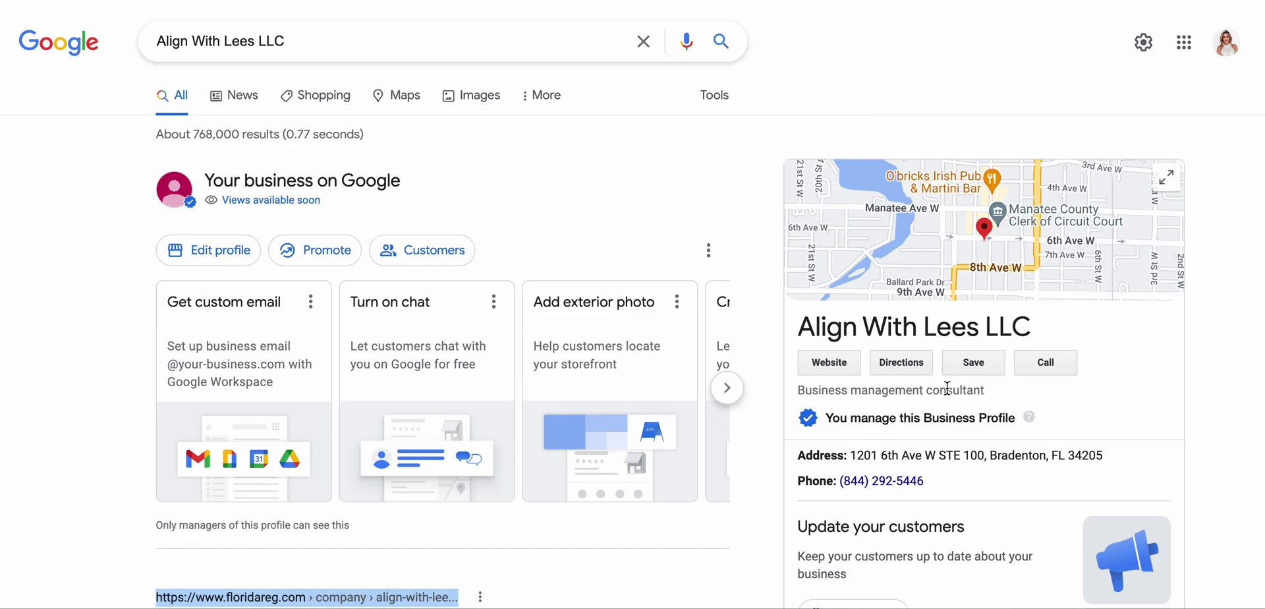